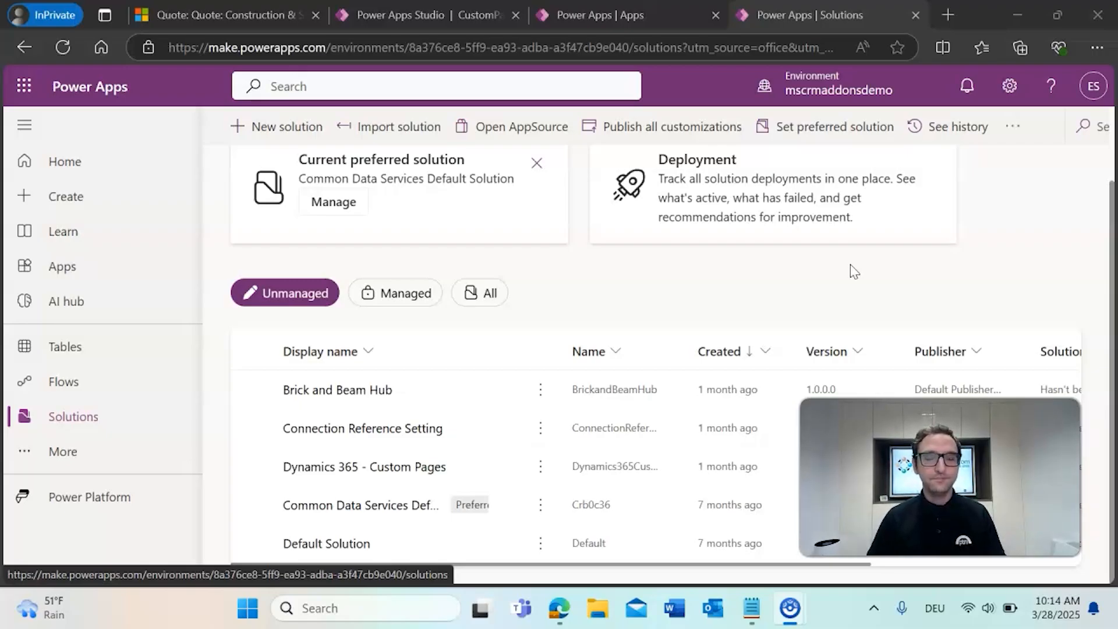
- Switch to the CustomPage_Quoting editor in Power Apps Studio and review the data sources already connected to the page
left_click(481, 9)
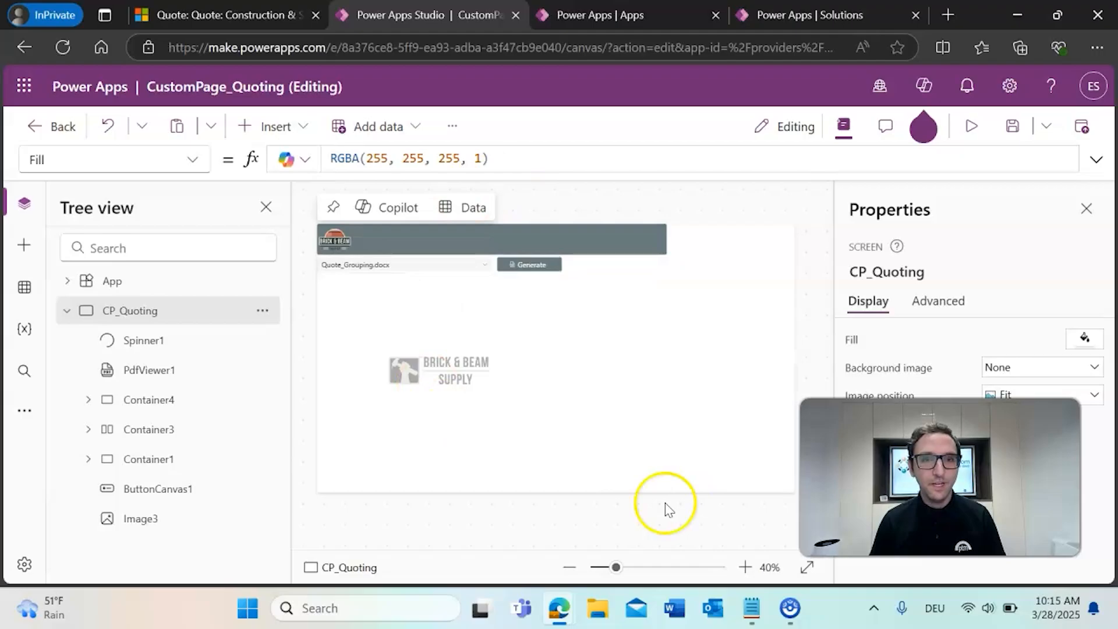
left_click(628, 568)
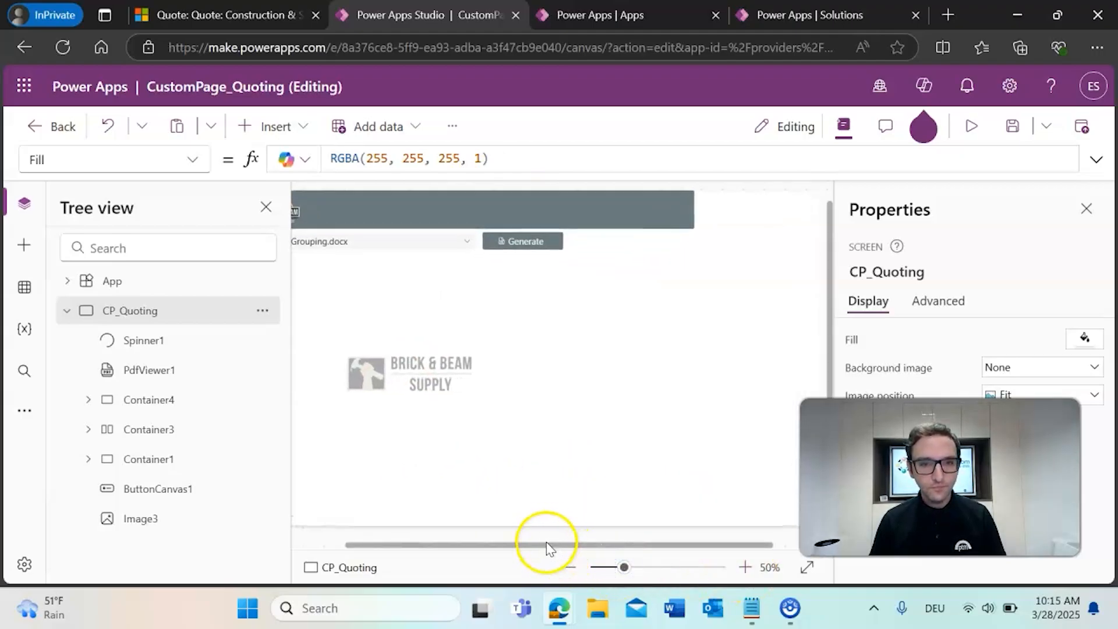
left_click_drag(546, 543, 487, 547)
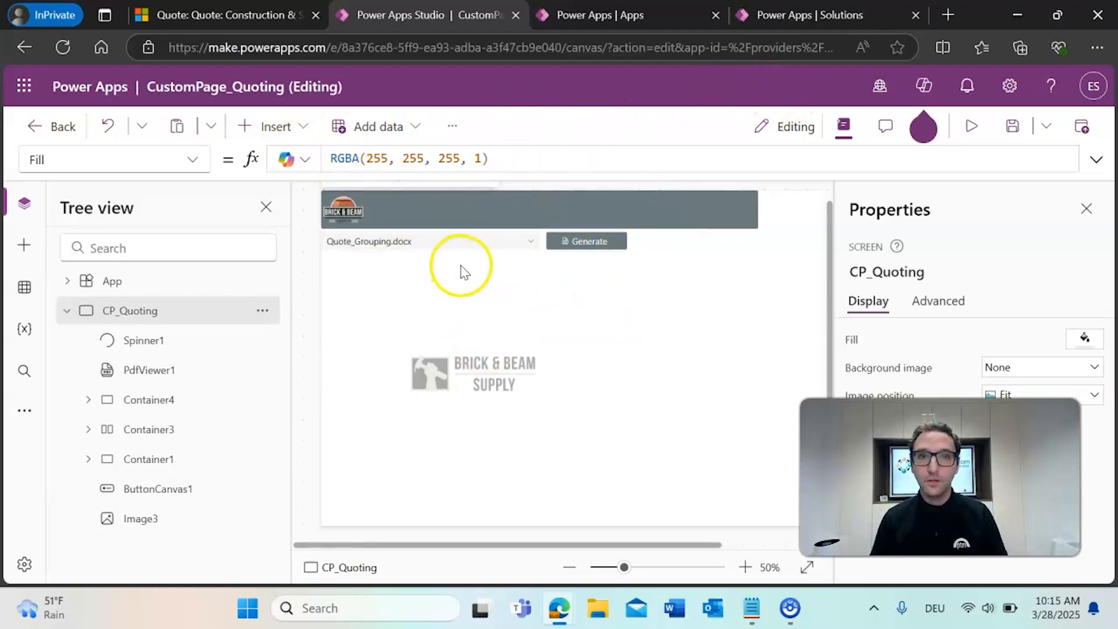
left_click(418, 126)
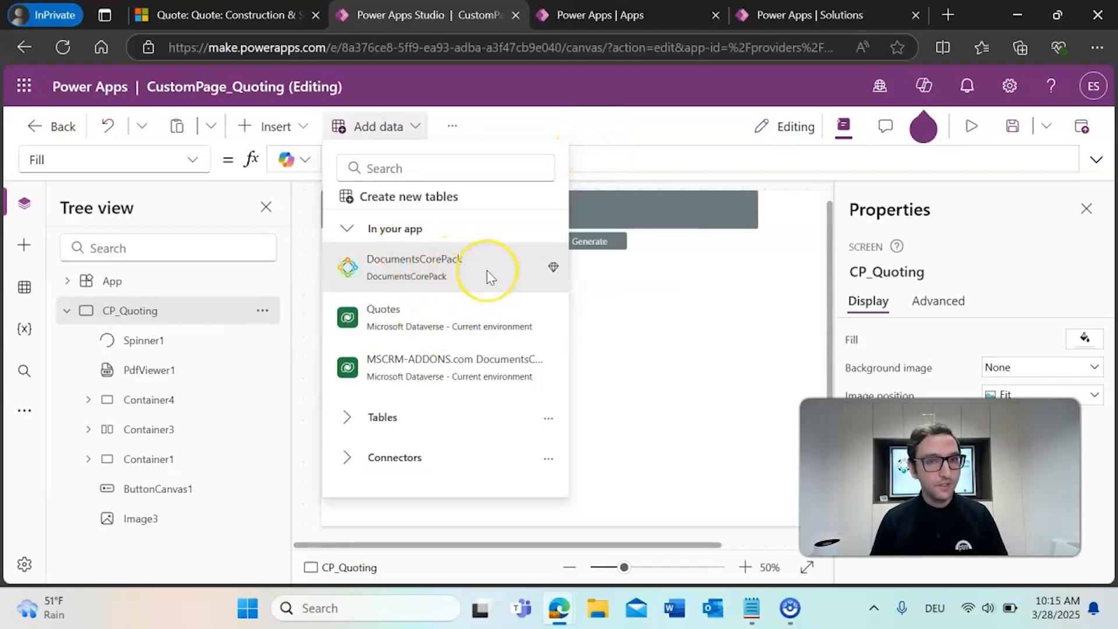
mouse_move(408, 376)
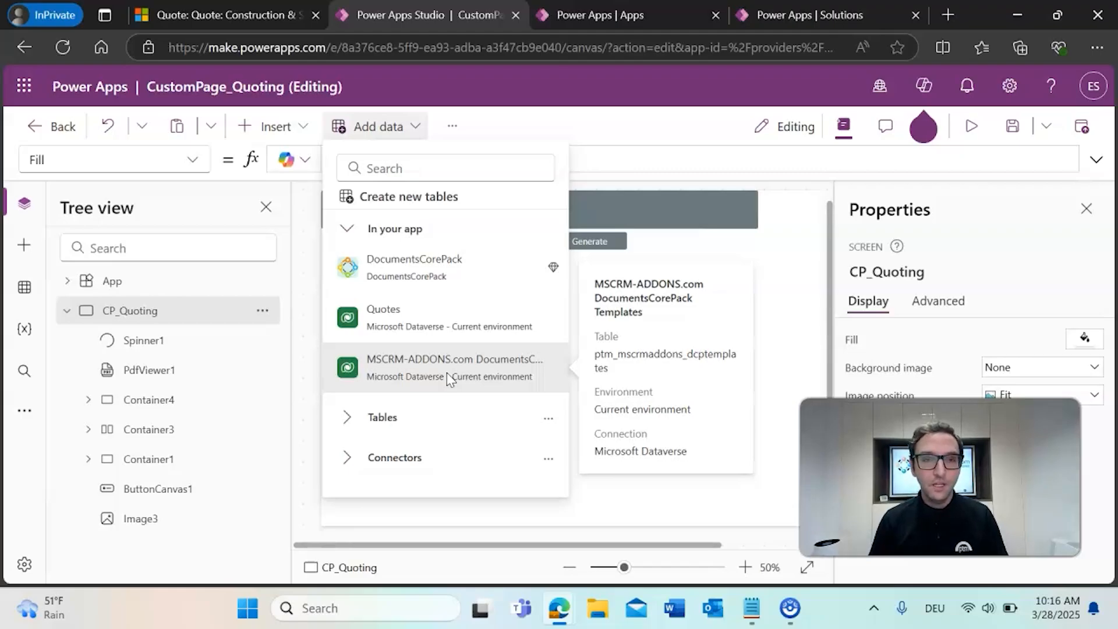
left_click(466, 325)
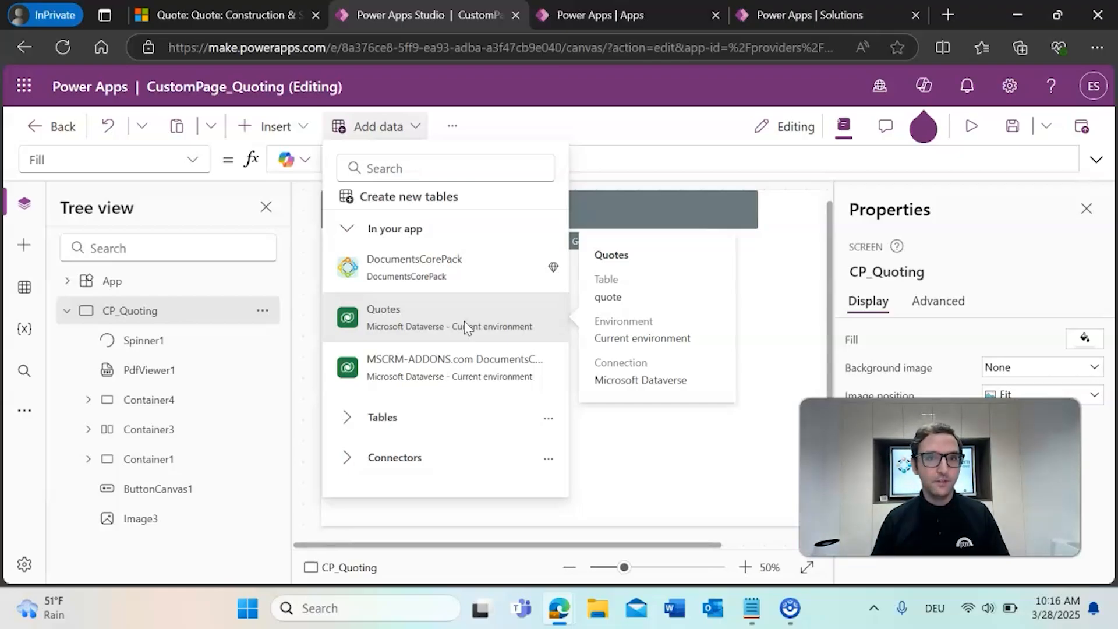
left_click(298, 294)
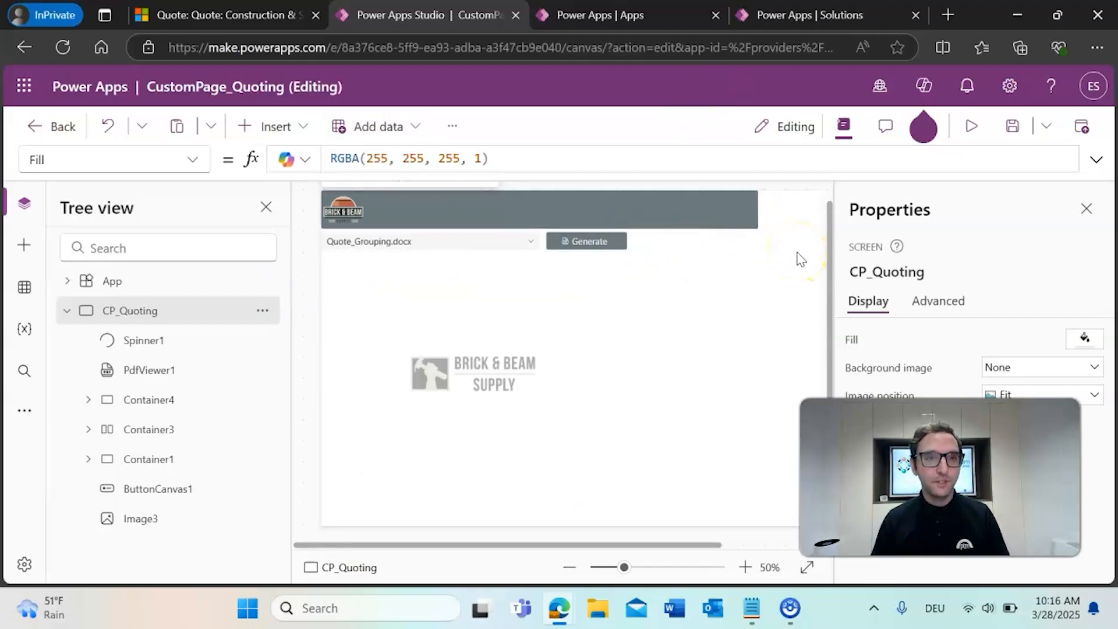
- Examine the App object's OnStart formula, including how the SelectedItem and SelectedQuote variables are set
left_click(154, 282)
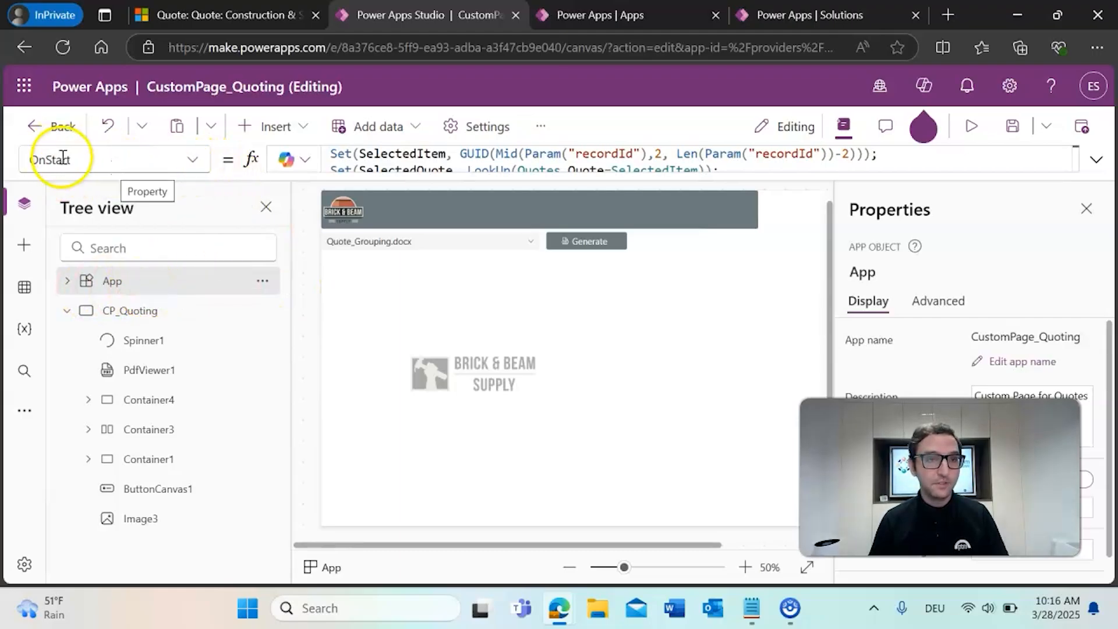
left_click(1095, 159)
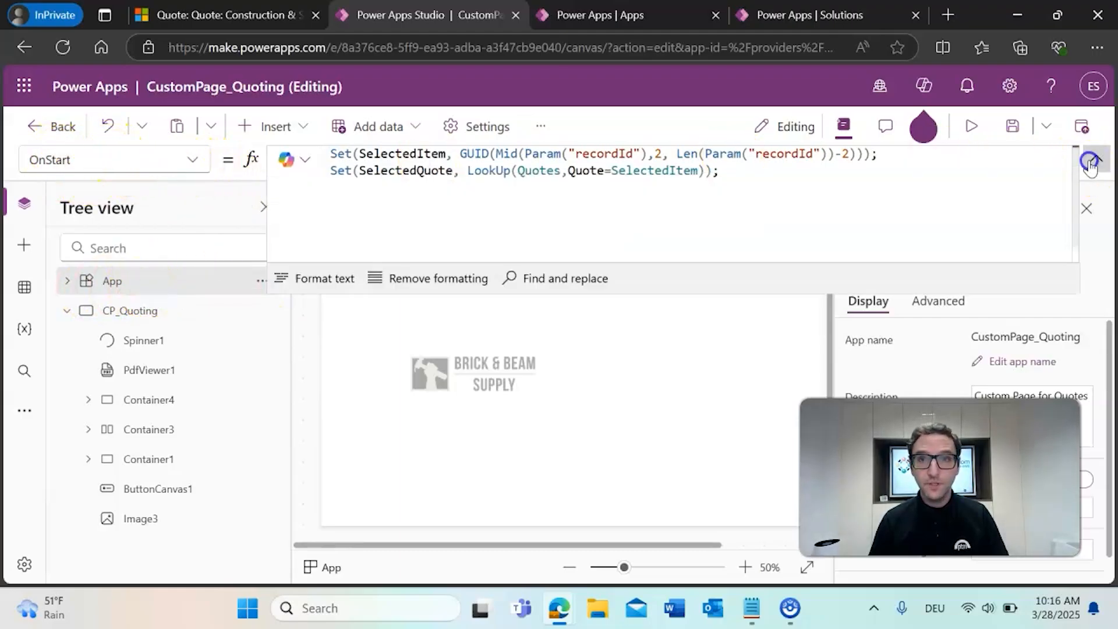
left_click_drag(752, 177, 338, 150)
left_click(756, 184)
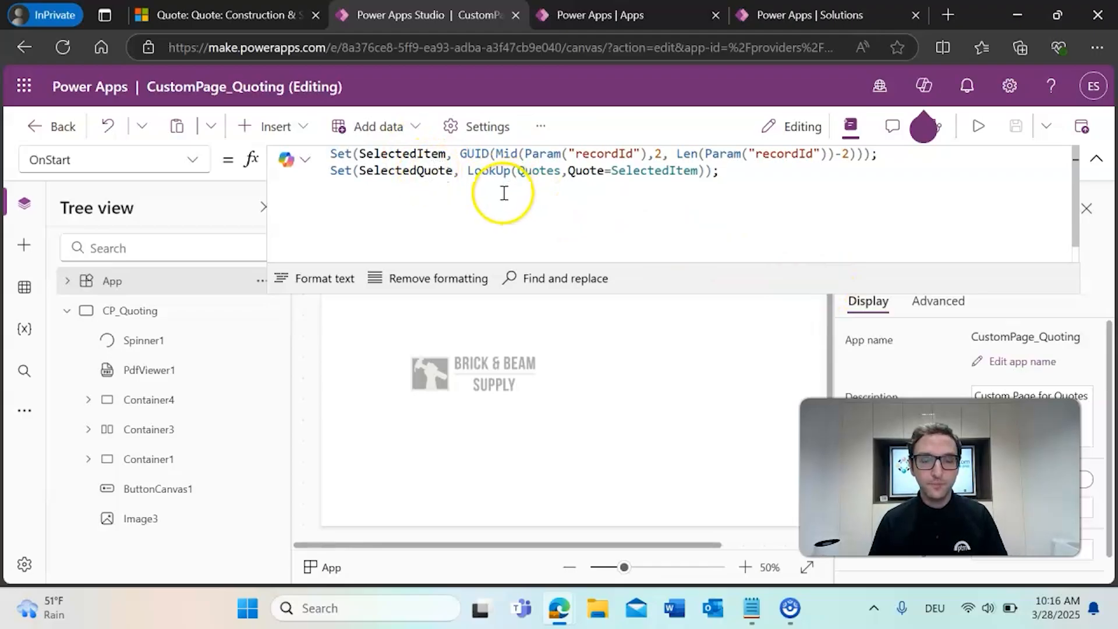
left_click(404, 154)
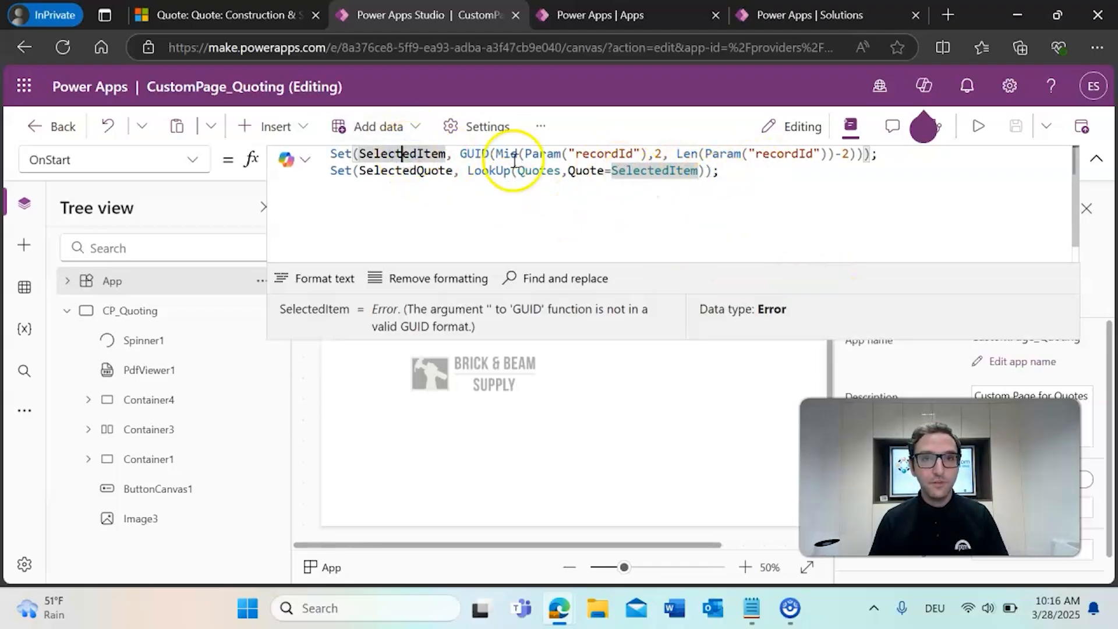
left_click(427, 174)
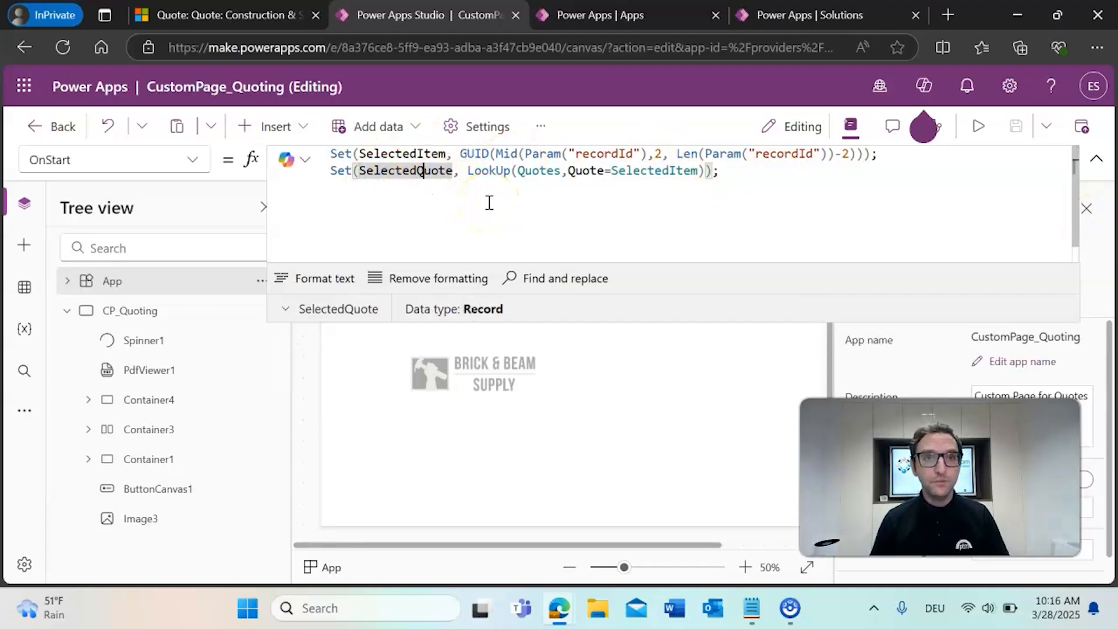
left_click(1103, 173)
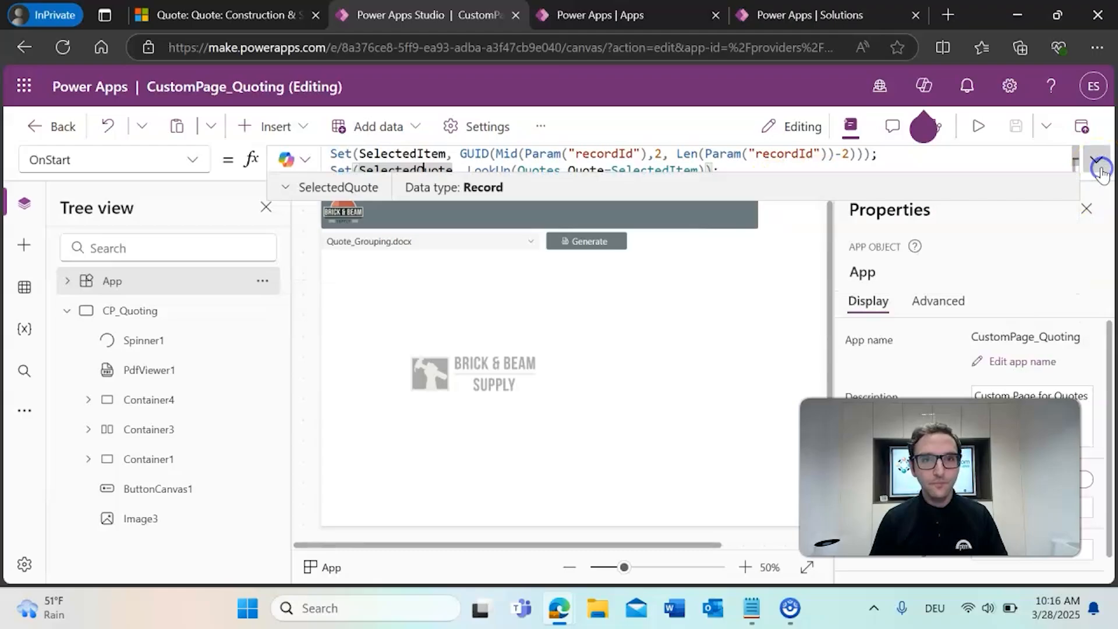
- Examine the Text formula of the text control in the page's header bar
left_click(495, 220)
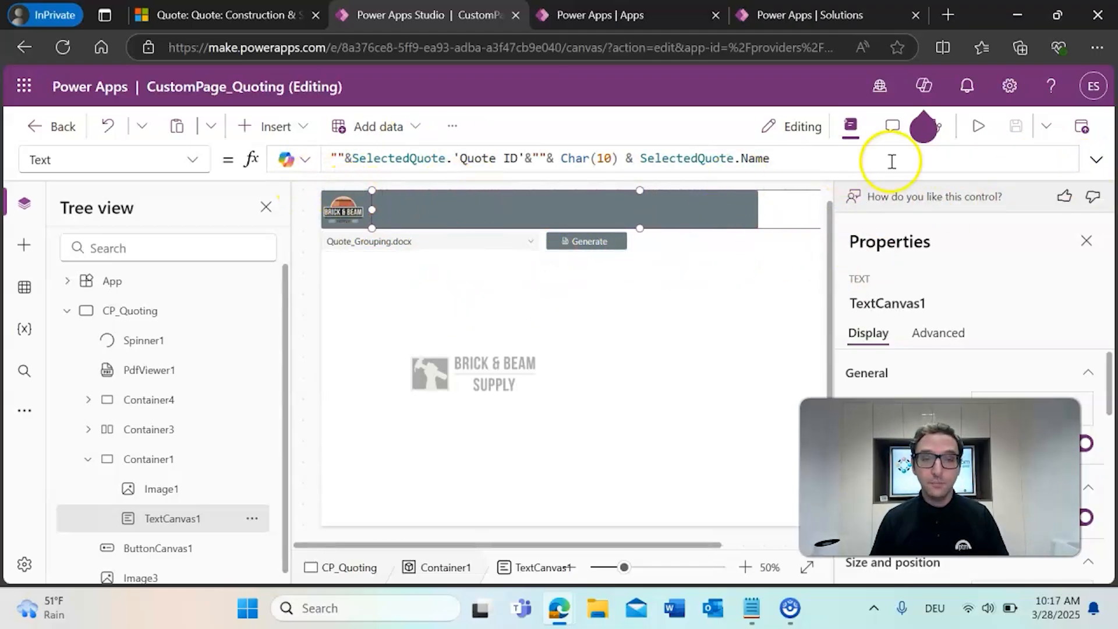
left_click(1098, 158)
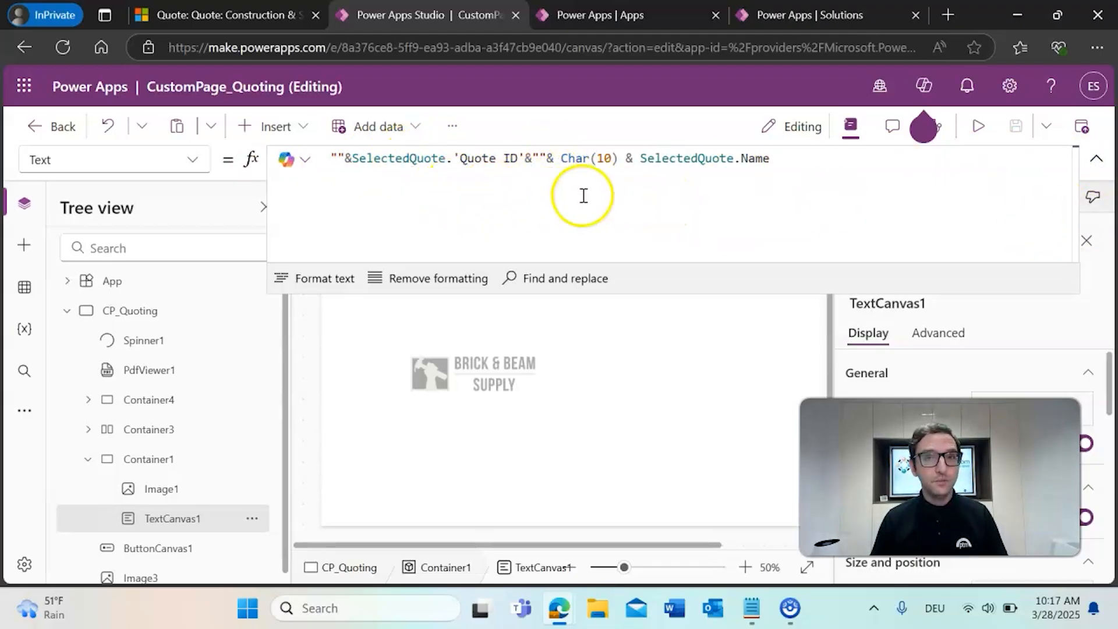
left_click(1096, 159)
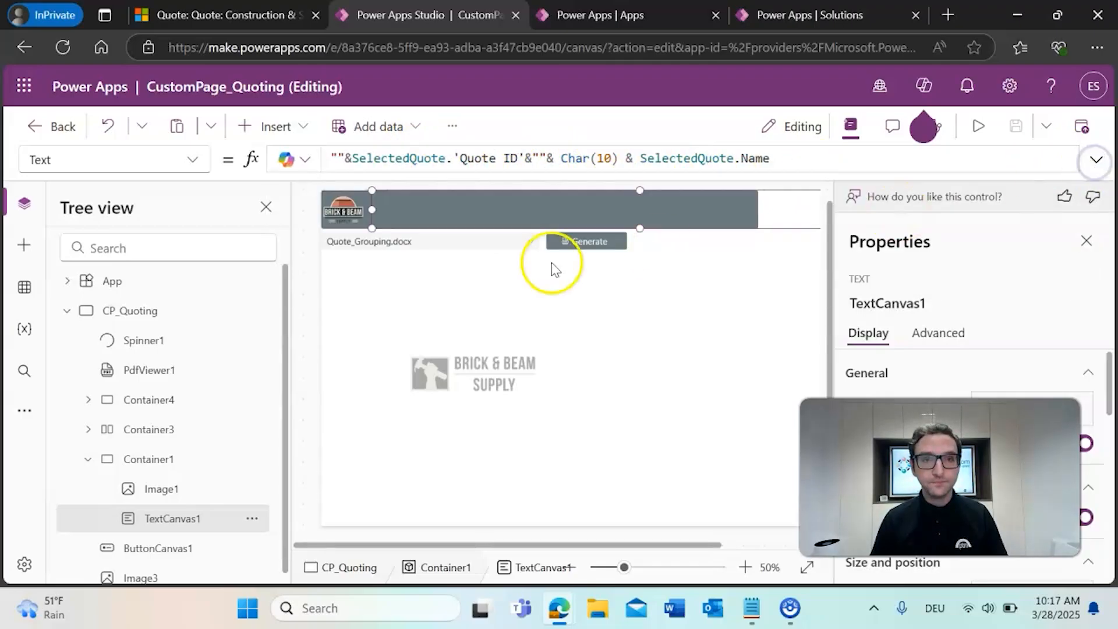
- Examine the Items formula of the template selection dropdown beside the Generate button
left_click(504, 243)
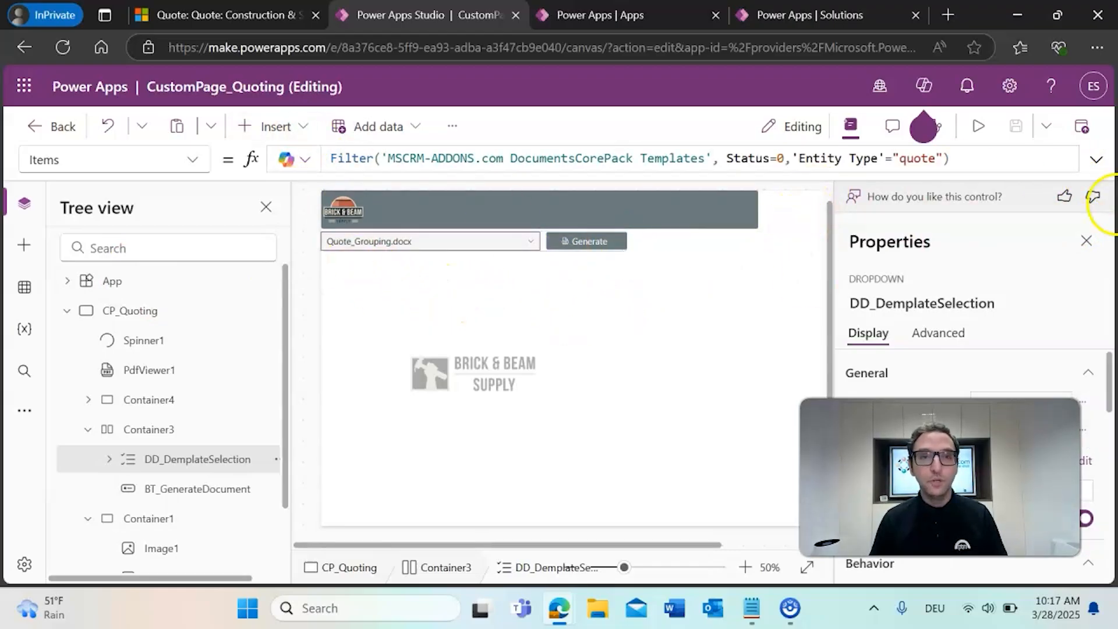
left_click(1097, 160)
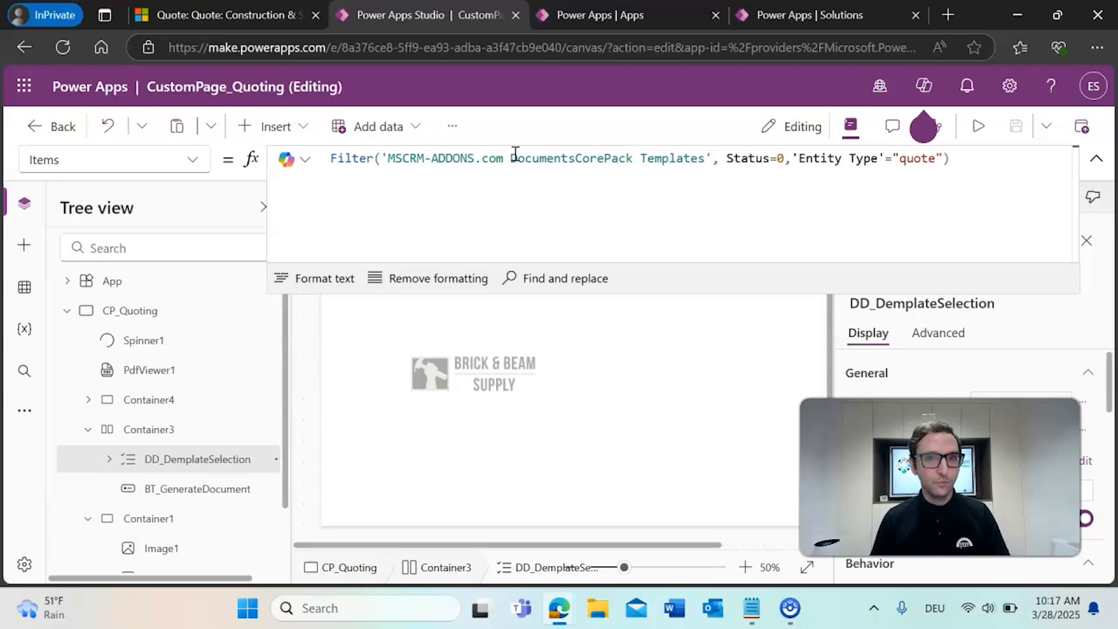
left_click(1091, 166)
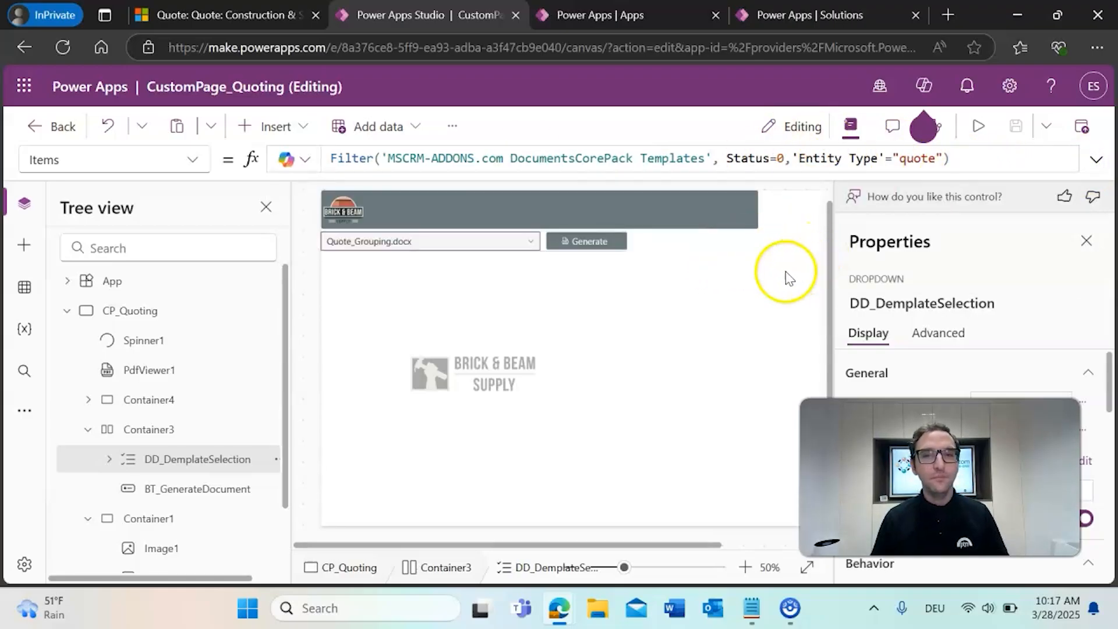
left_click(486, 325)
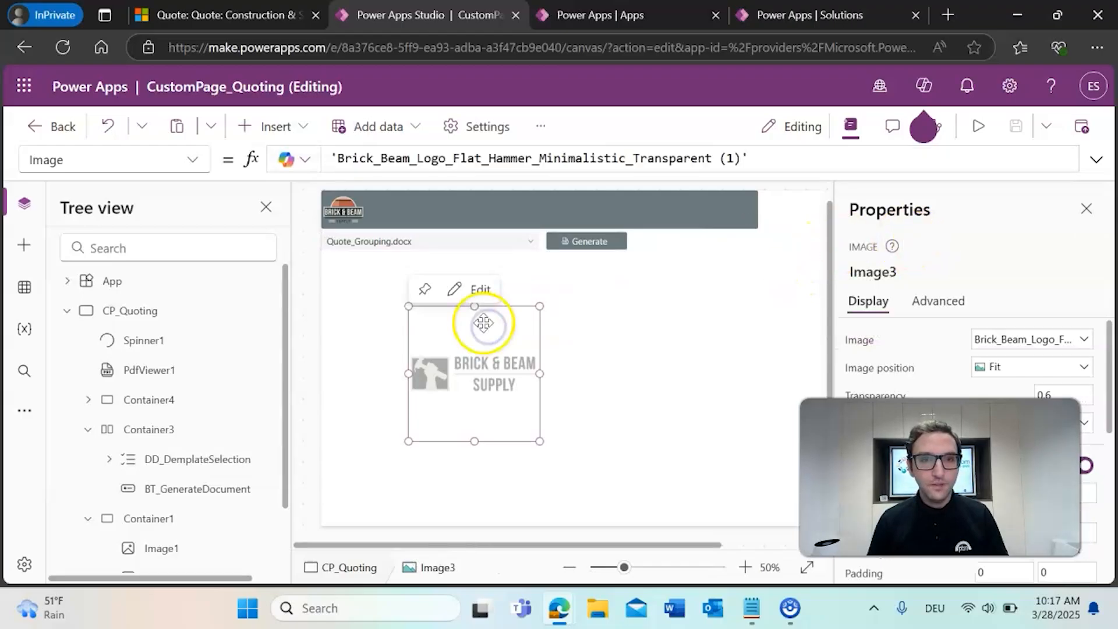
- Examine the start notification and the visibility variables in the Generate button's OnSelect formula
left_click(570, 251)
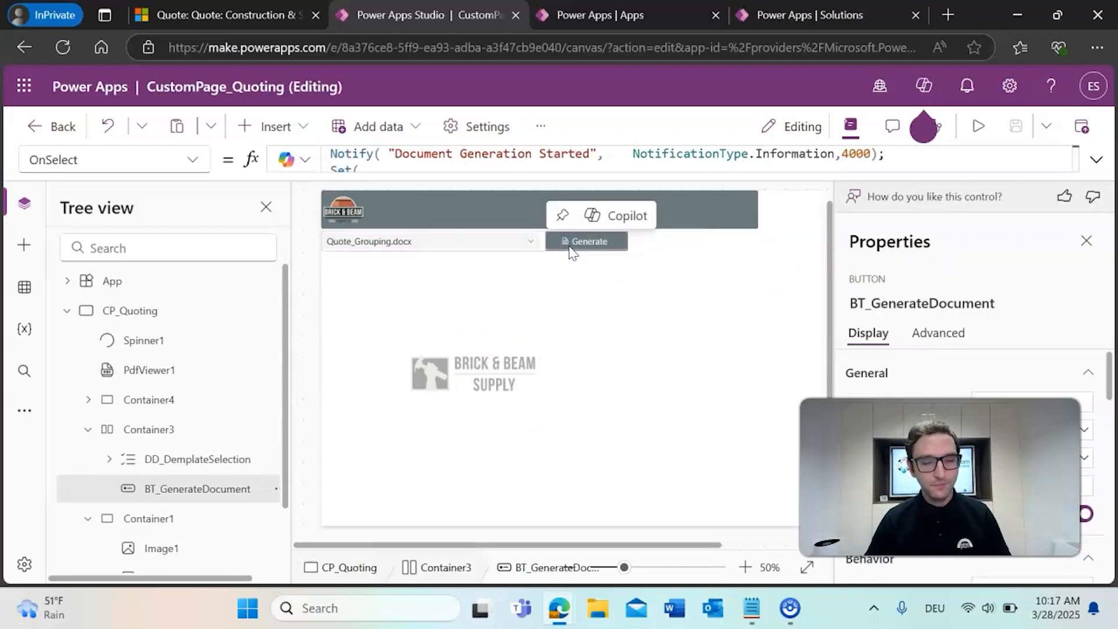
left_click(1096, 162)
scroll(853, 196, "down", 5)
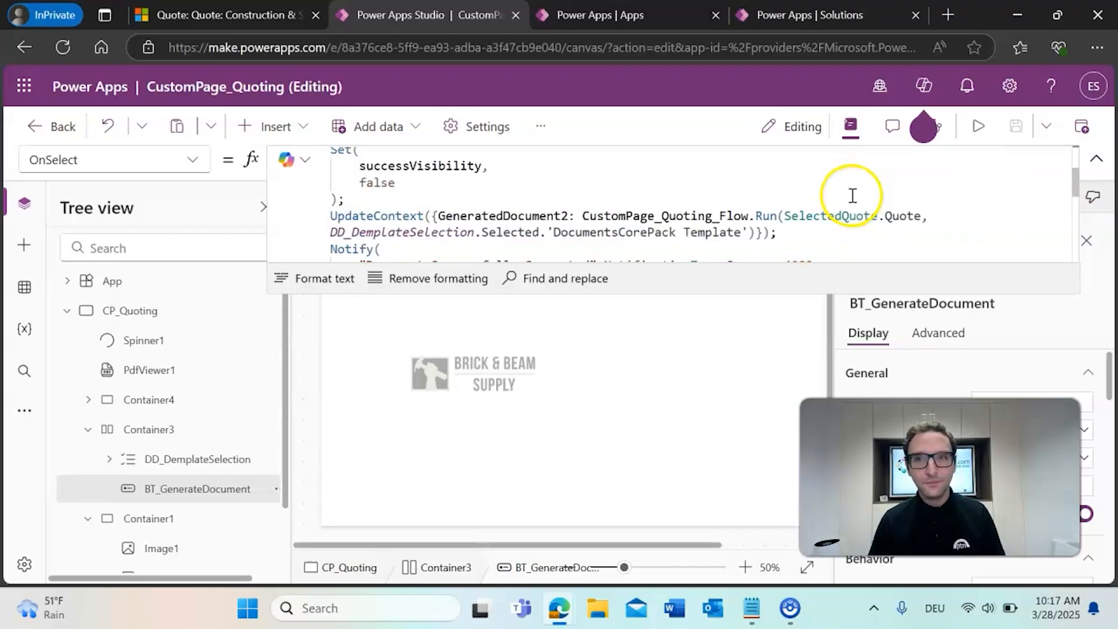
scroll(852, 196, "up", 5)
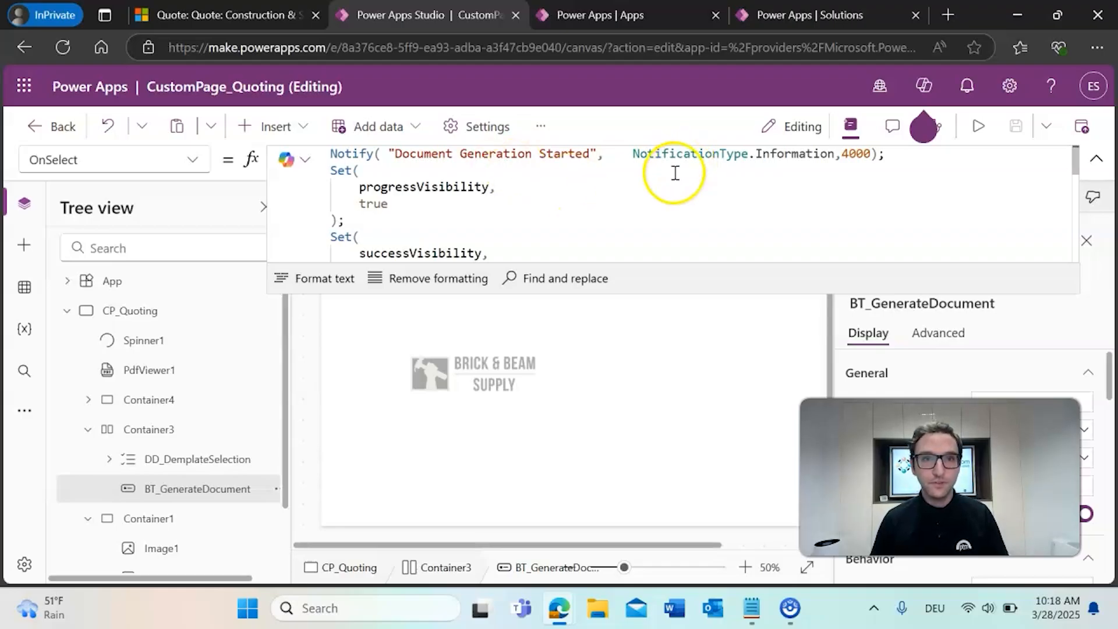
scroll(673, 178, "down", 1)
scroll(460, 207, "up", 1)
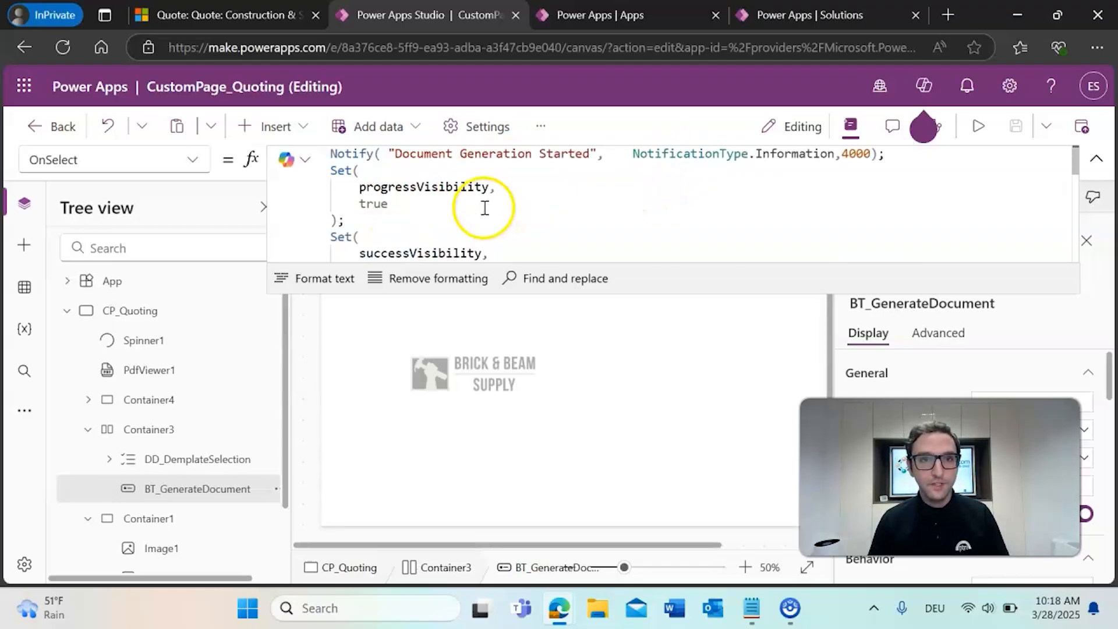
scroll(577, 195, "down", 2)
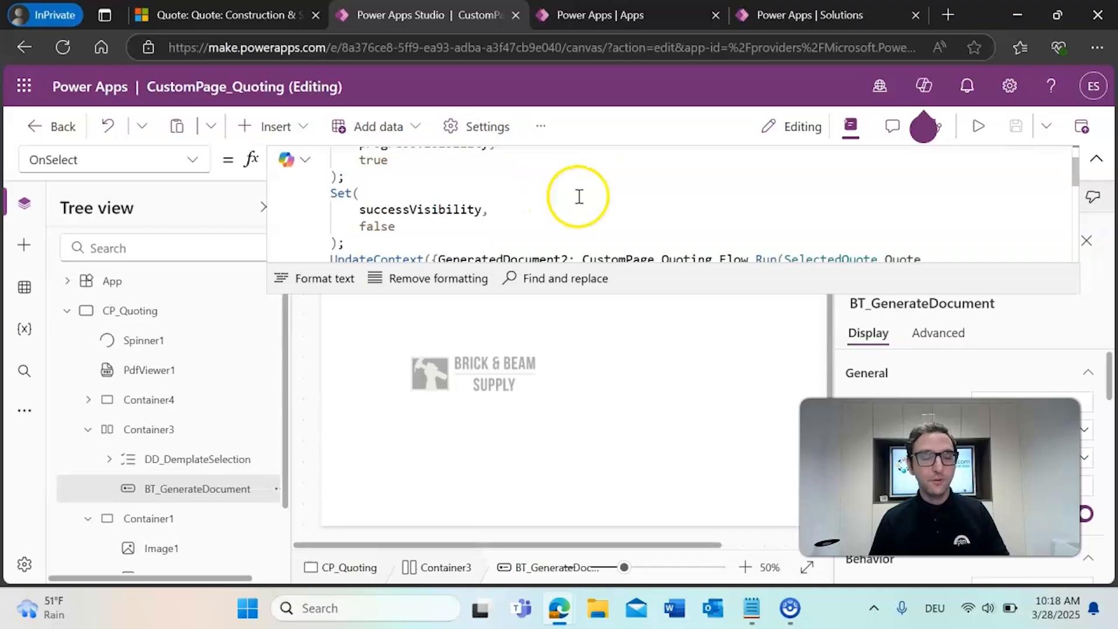
- Examine the UpdateContext call running CustomPage_Quoting_Flow and the rest of the Generate button's OnSelect formula
scroll(579, 197, "down", 1)
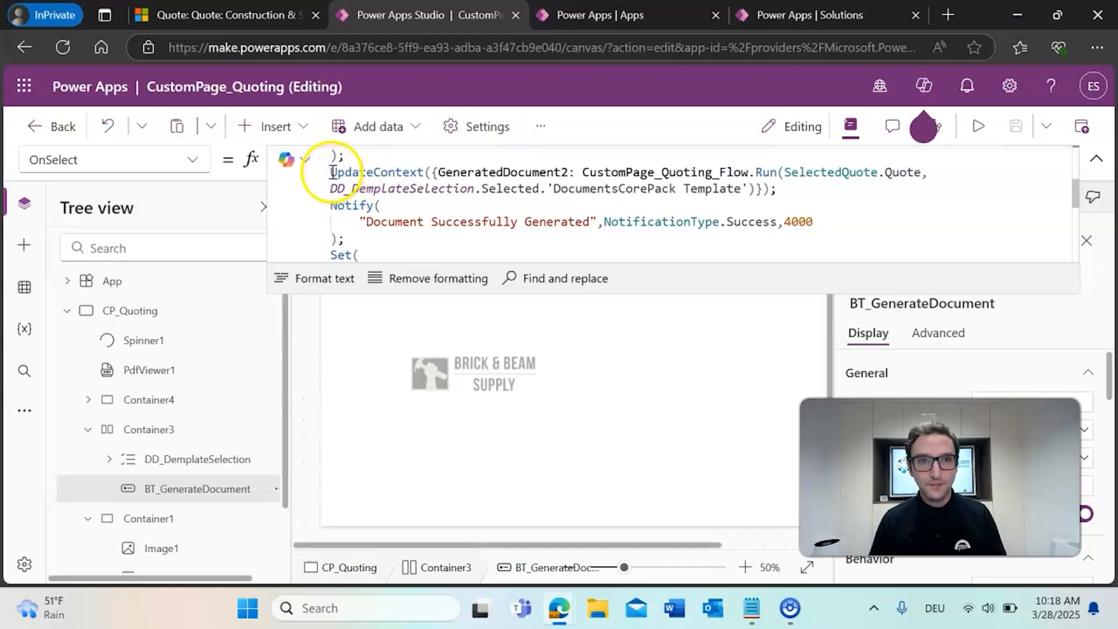
left_click(468, 206)
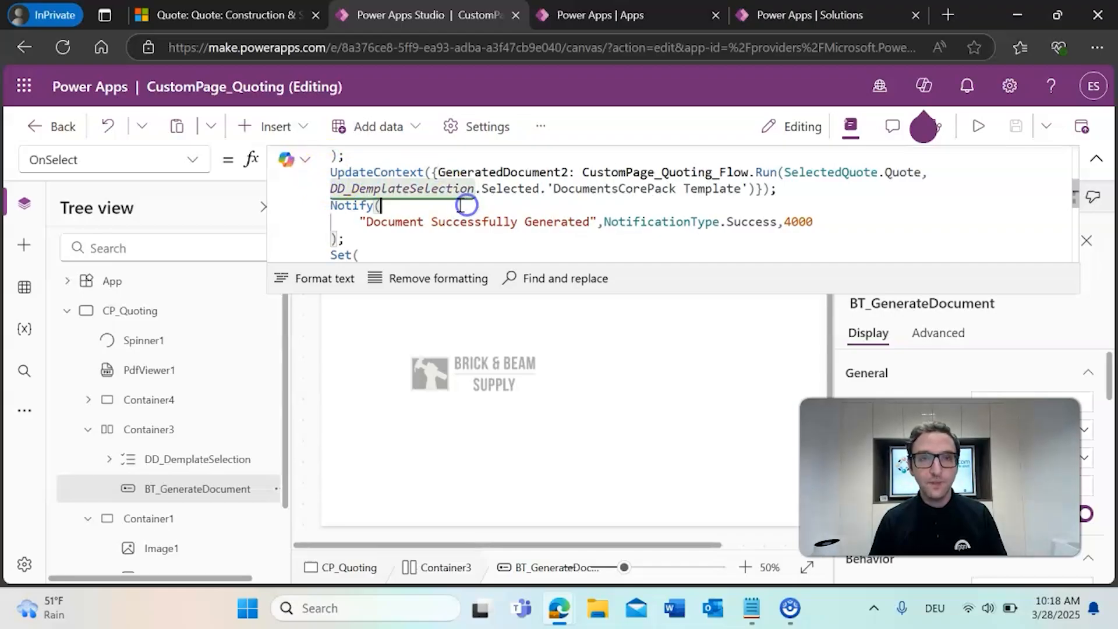
left_click(498, 170)
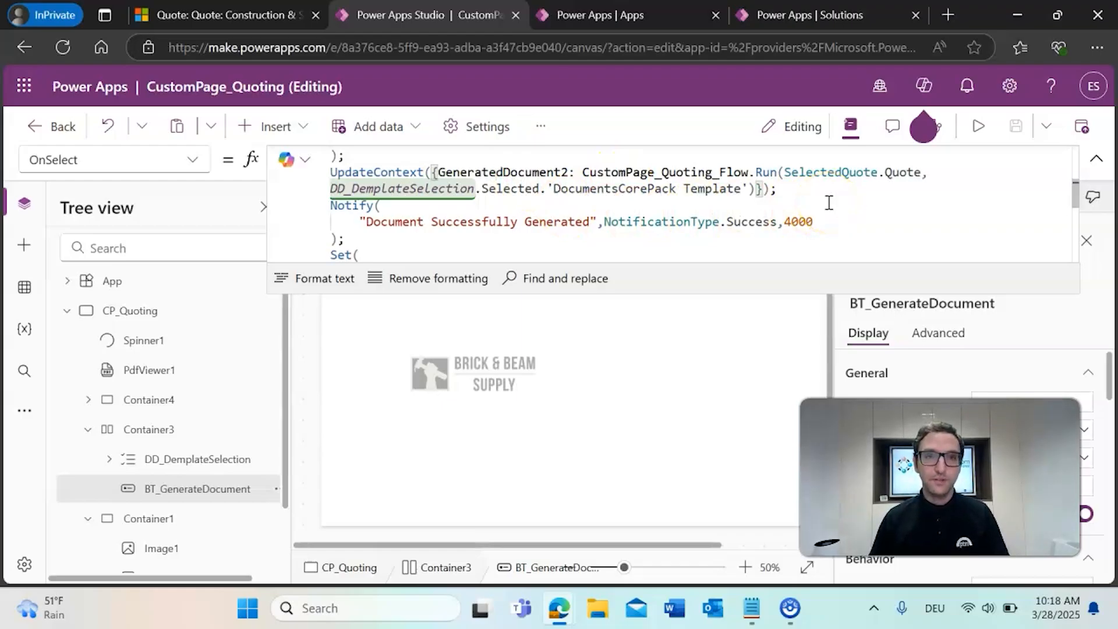
double_click(514, 172)
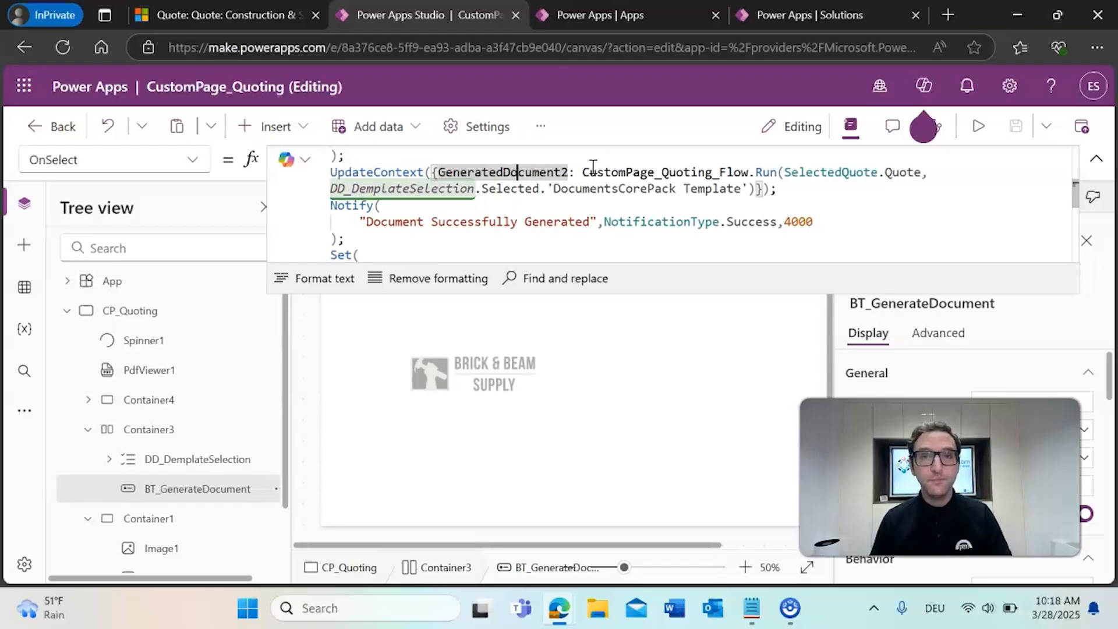
double_click(683, 171)
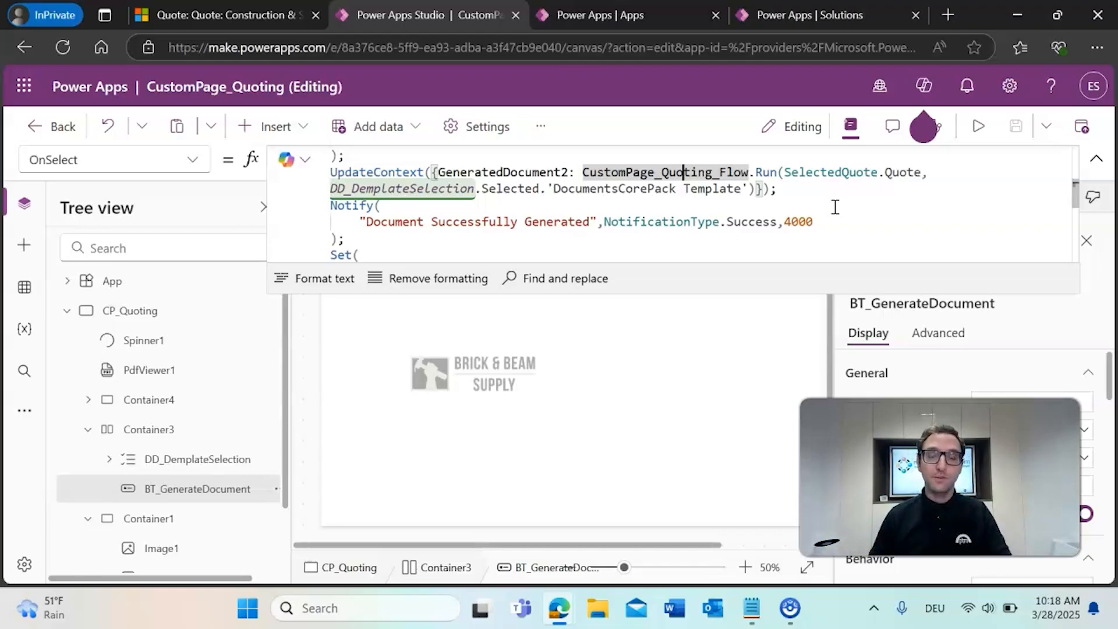
left_click(819, 187)
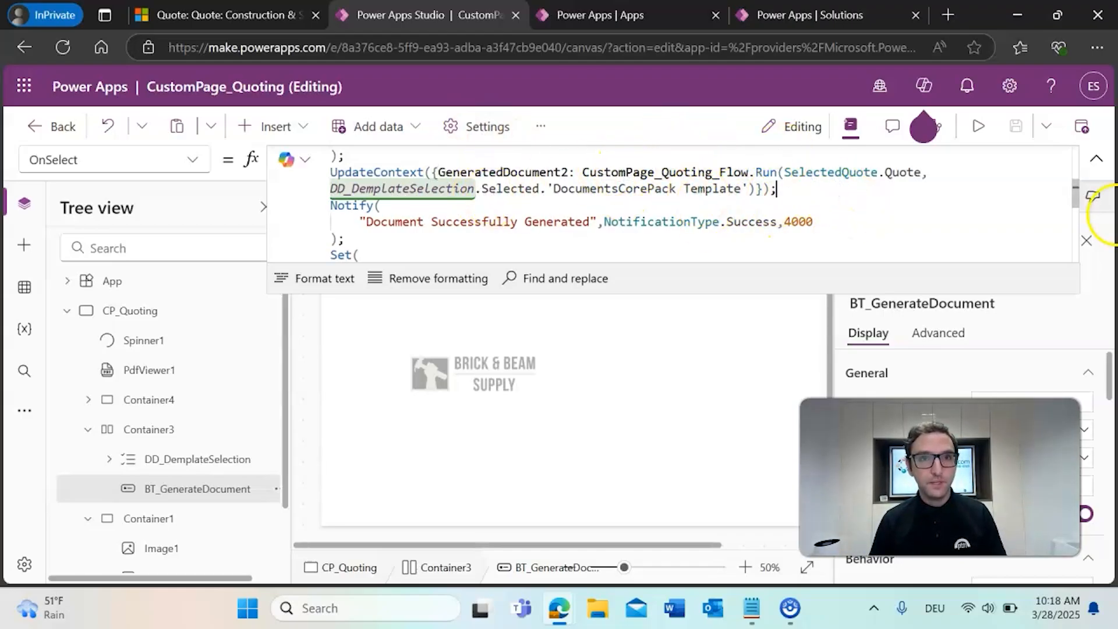
scroll(577, 201, "down", 3)
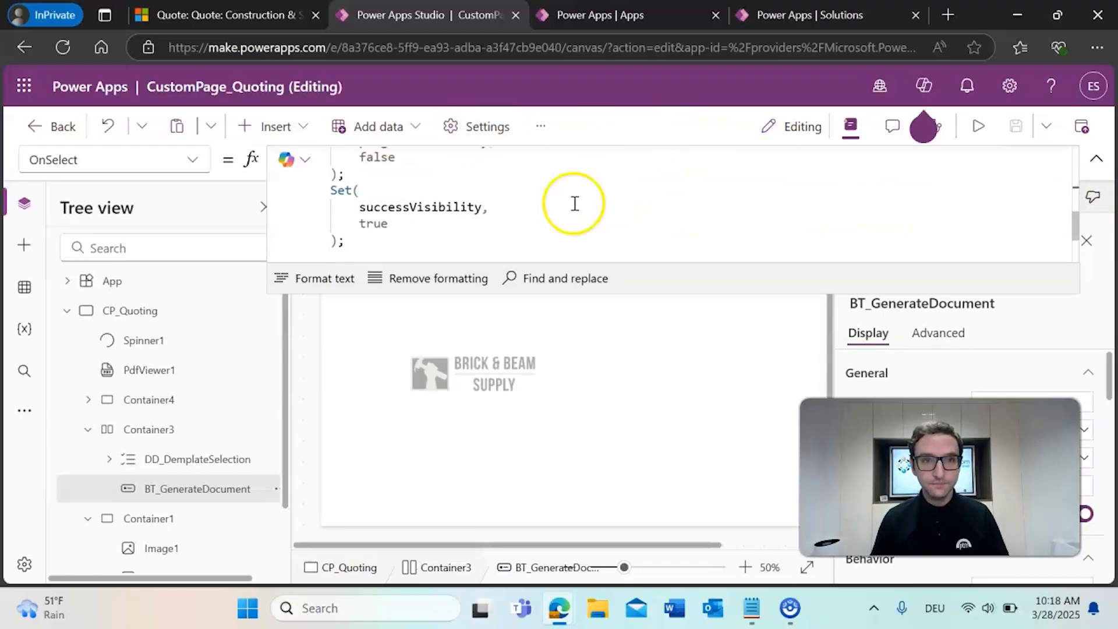
left_click(1095, 159)
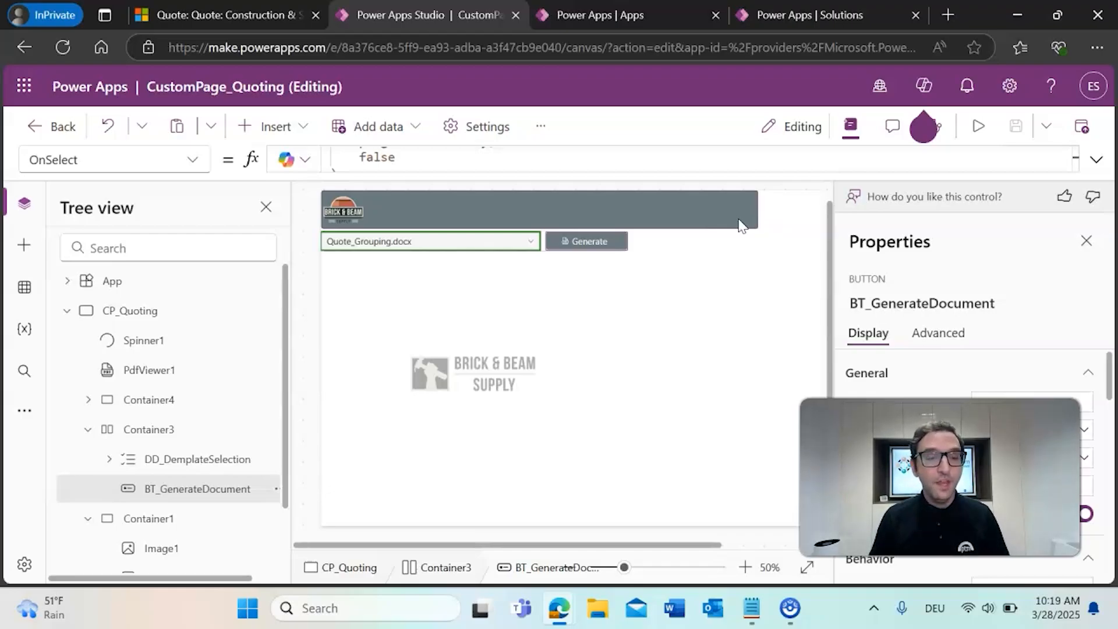
- Open the Sales Hub model-driven app for editing from the list of all apps in Power Apps
left_click(274, 14)
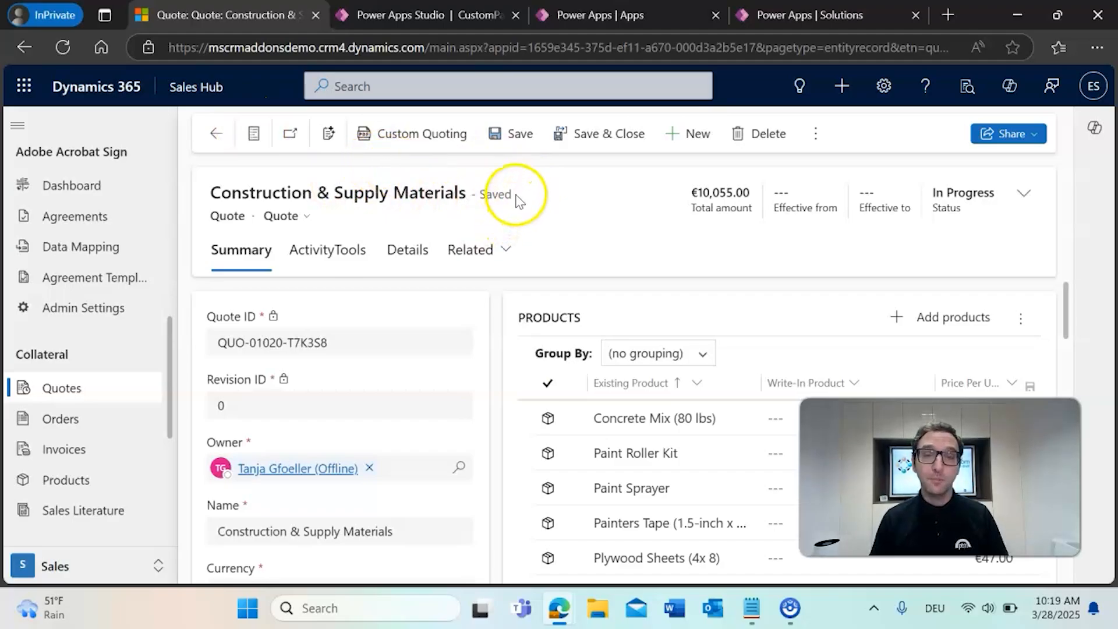
left_click(638, 16)
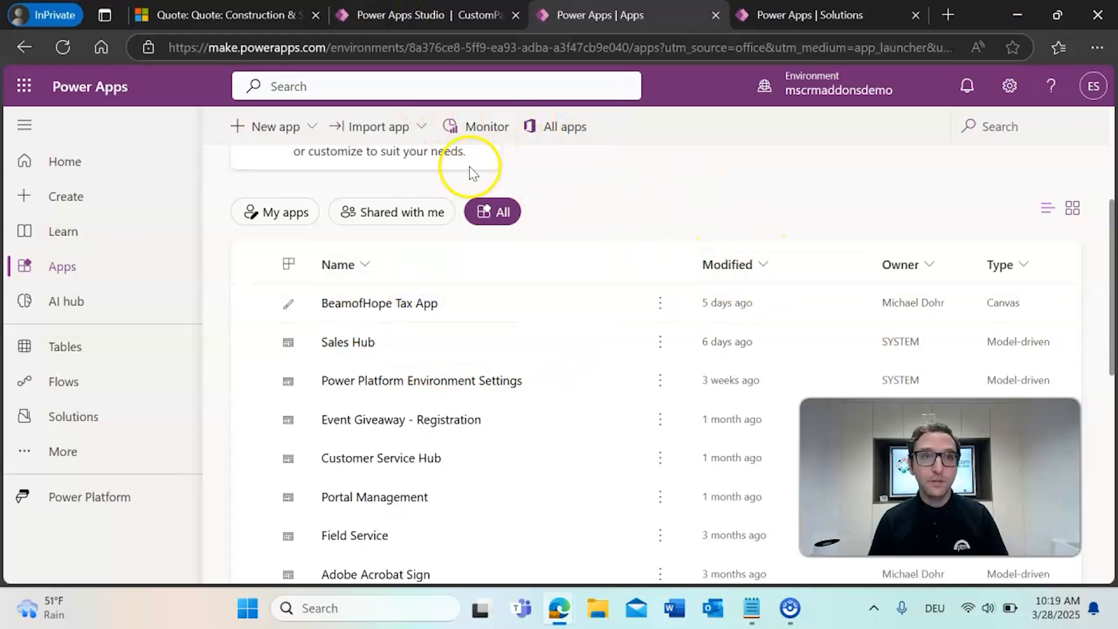
key("ctrl+1")
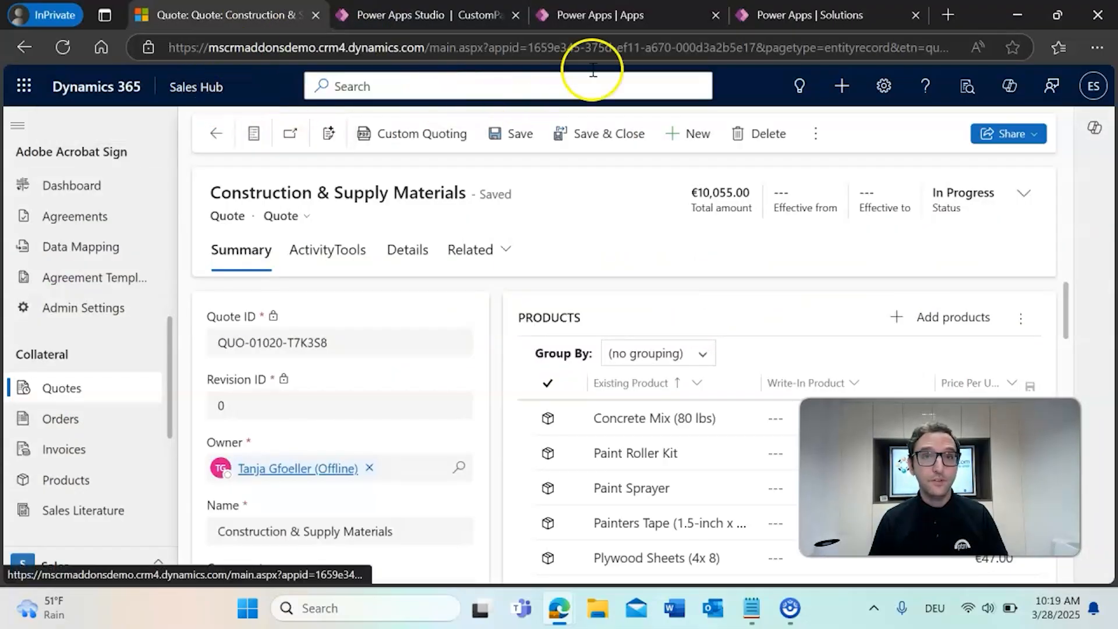
left_click(657, 22)
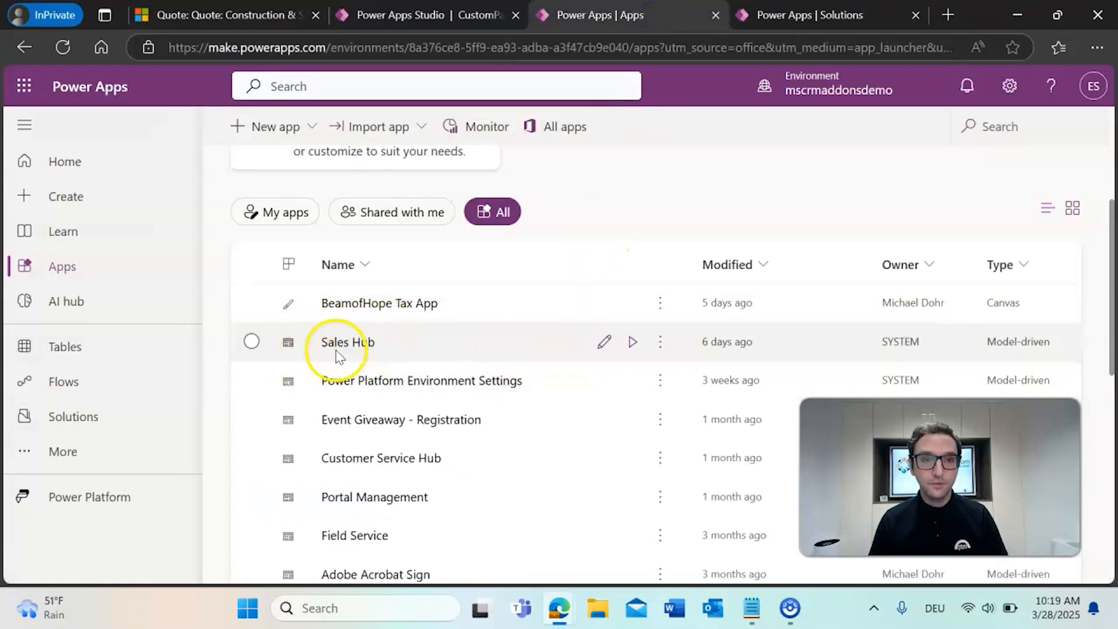
left_click(610, 351)
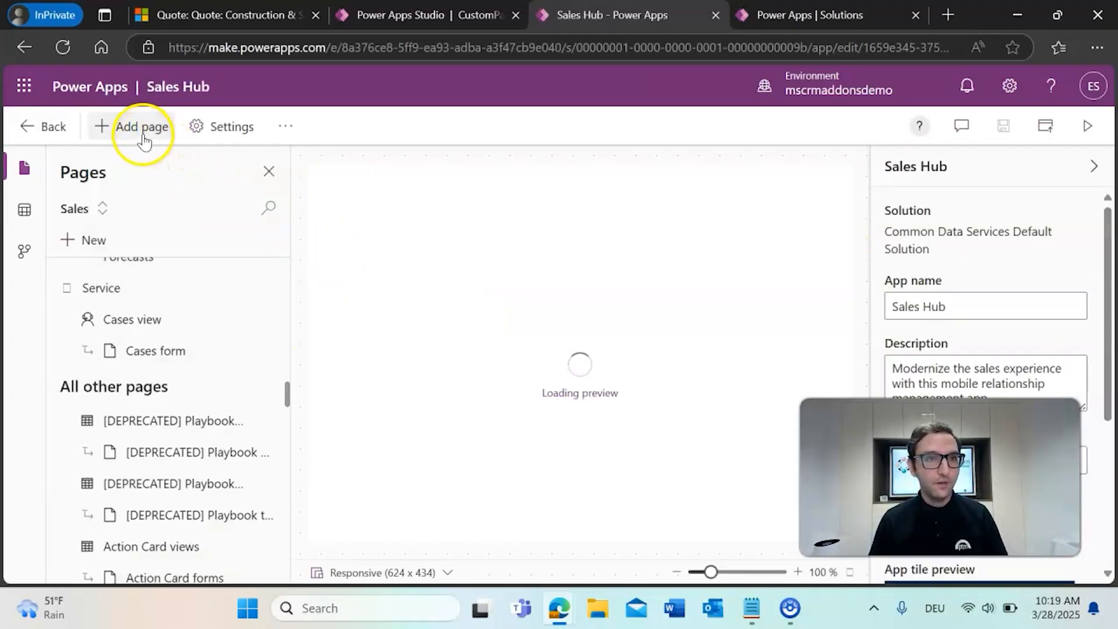
- Bring up the existing custom pages available to add to the app, pick out CustomPage_Quoting, and cancel without adding it
left_click(142, 135)
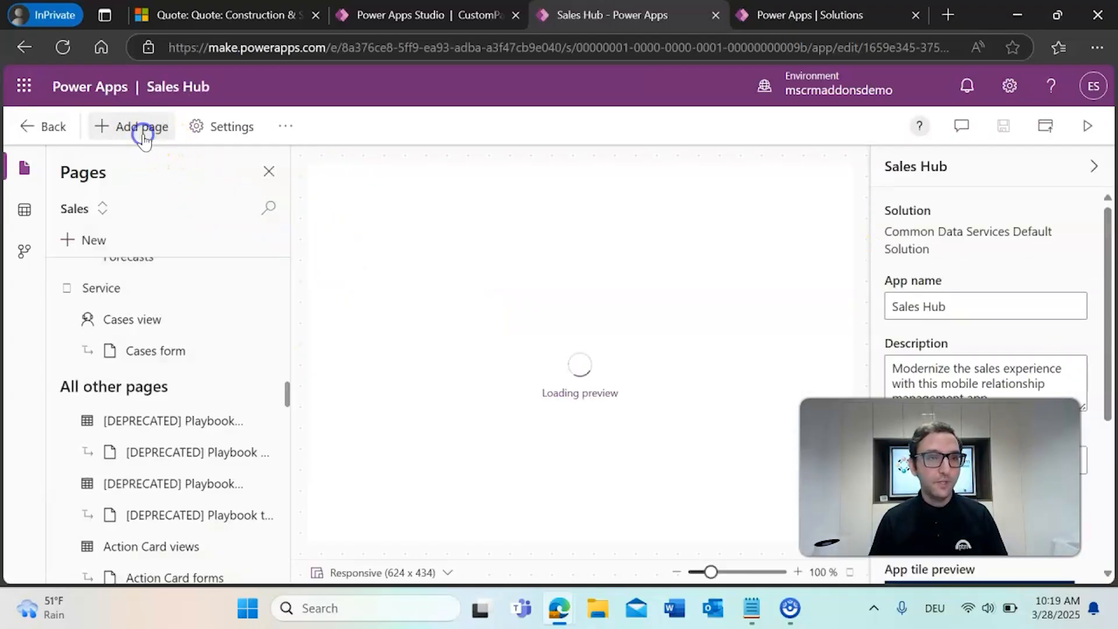
left_click(441, 250)
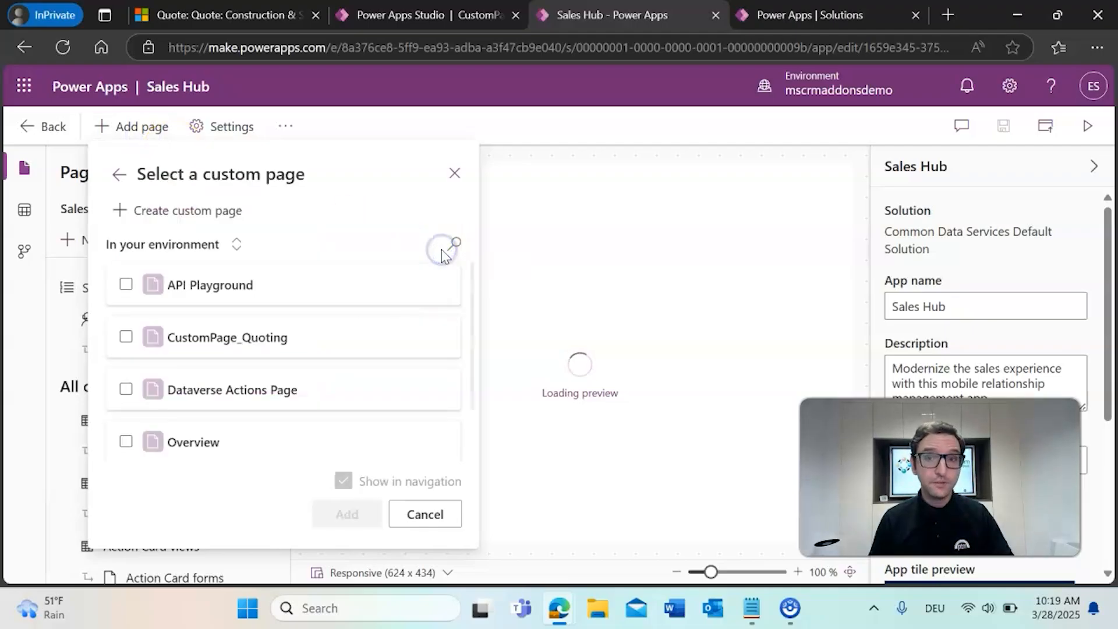
left_click(156, 342)
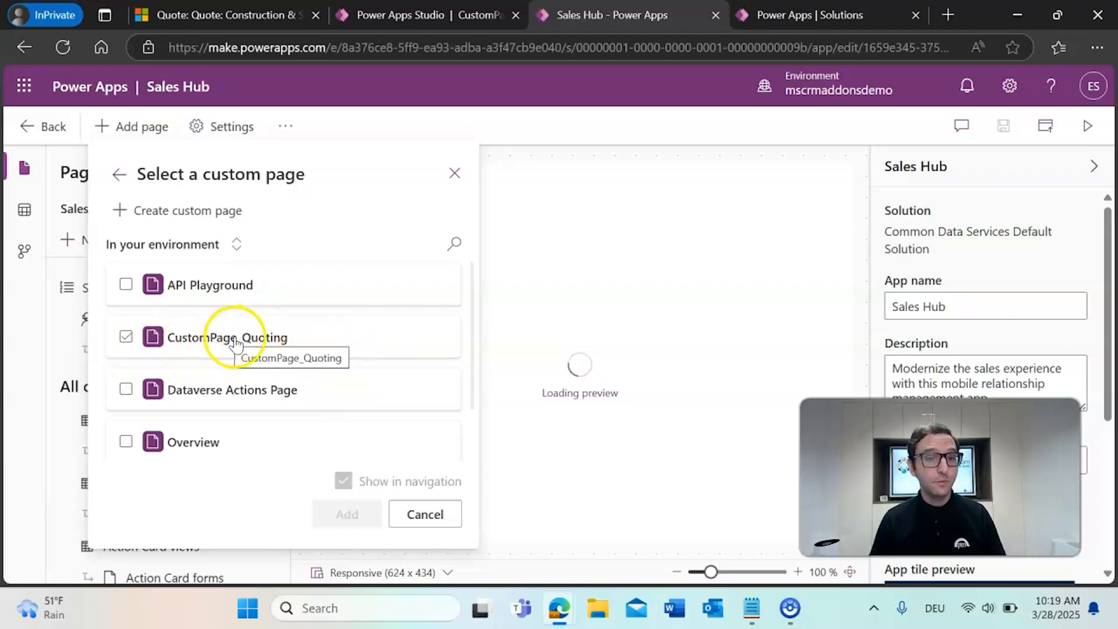
left_click(420, 516)
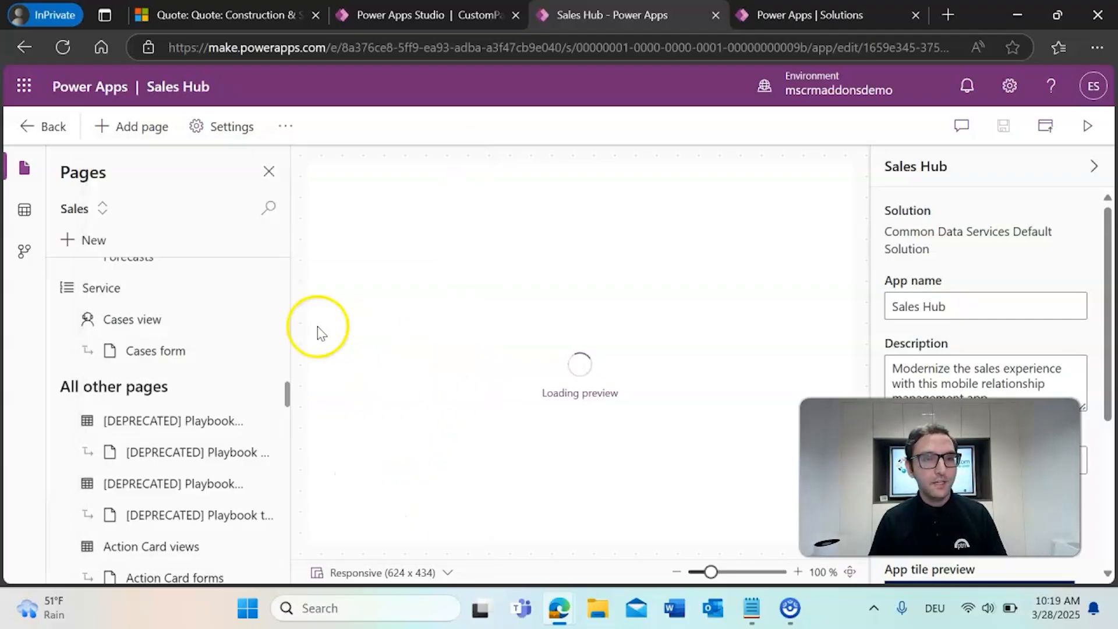
- Open the command bar of the Quotes view under Collateral for editing in a new tab
scroll(199, 384, "up", 3)
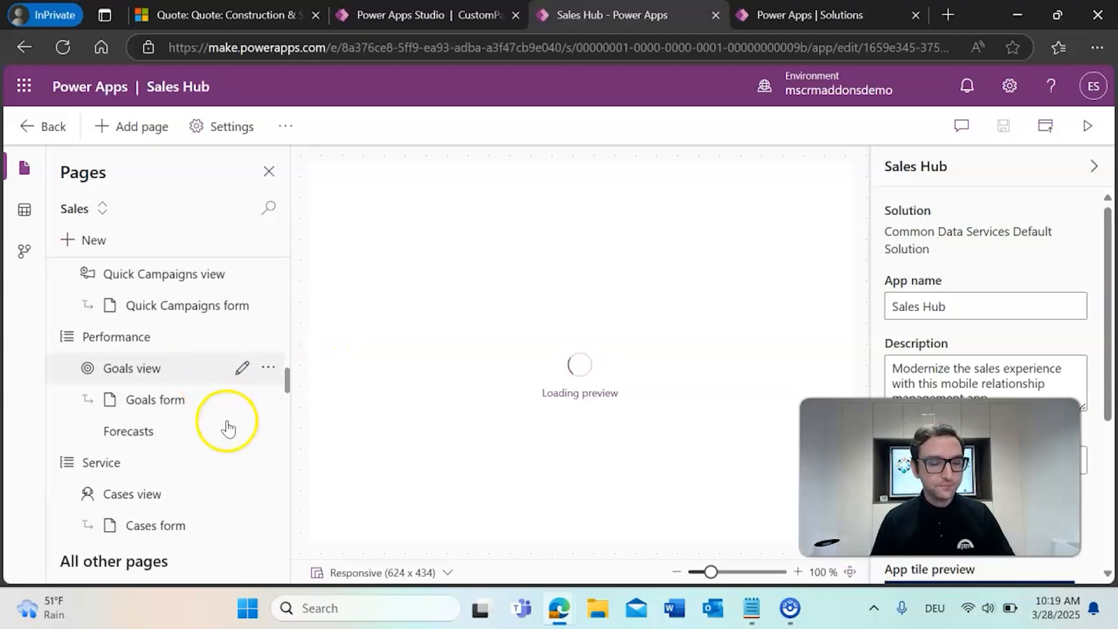
scroll(143, 274, "up", 6)
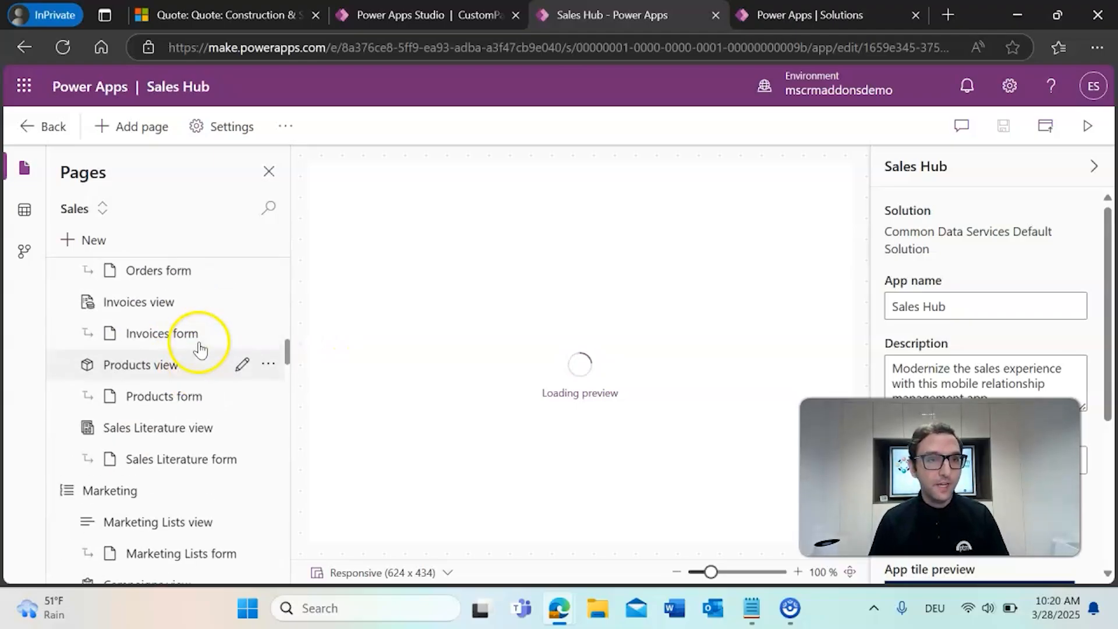
scroll(199, 349, "up", 4)
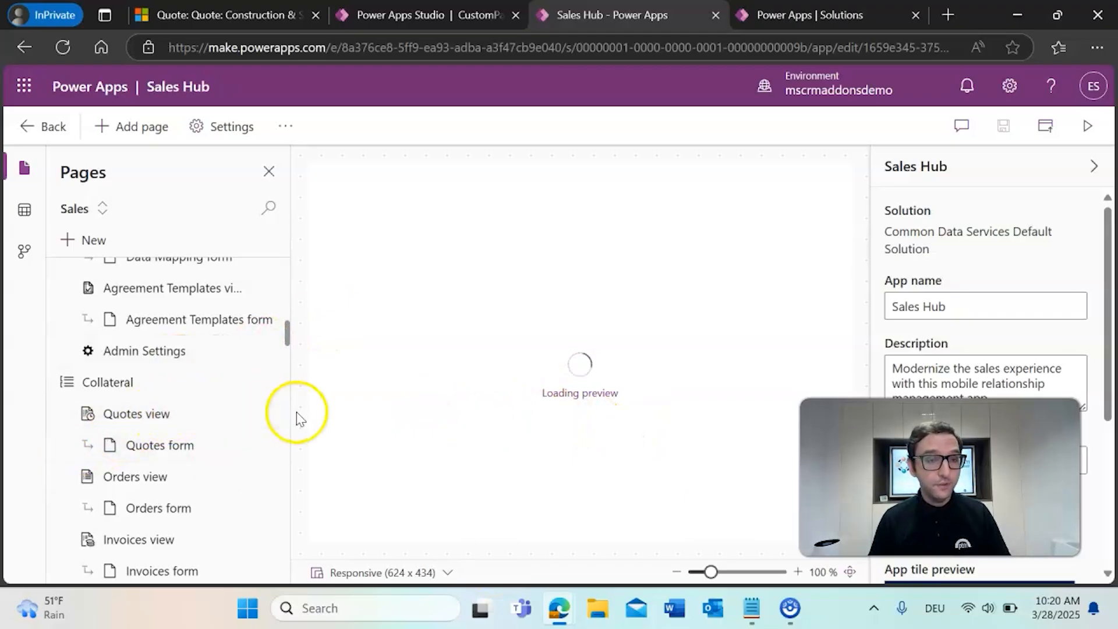
mouse_move(277, 412)
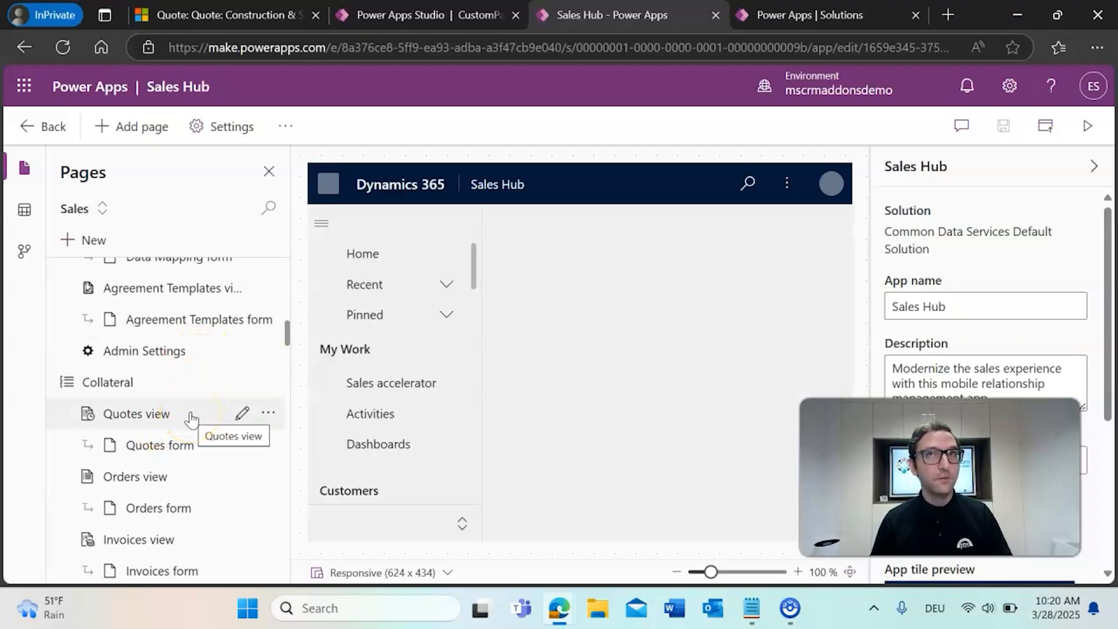
left_click(263, 417)
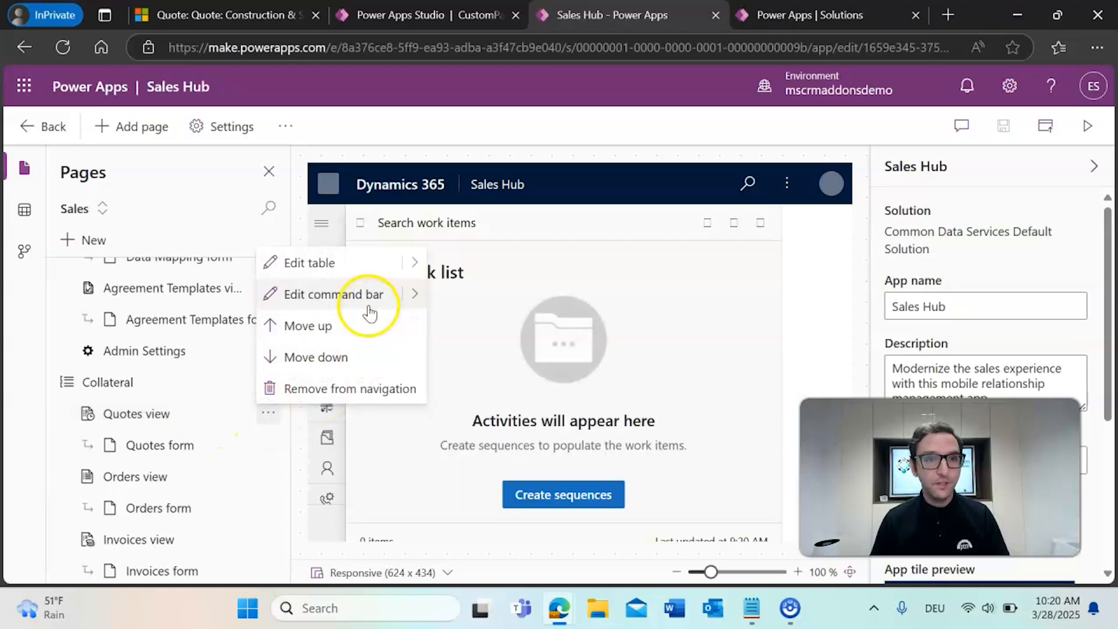
mouse_move(420, 307)
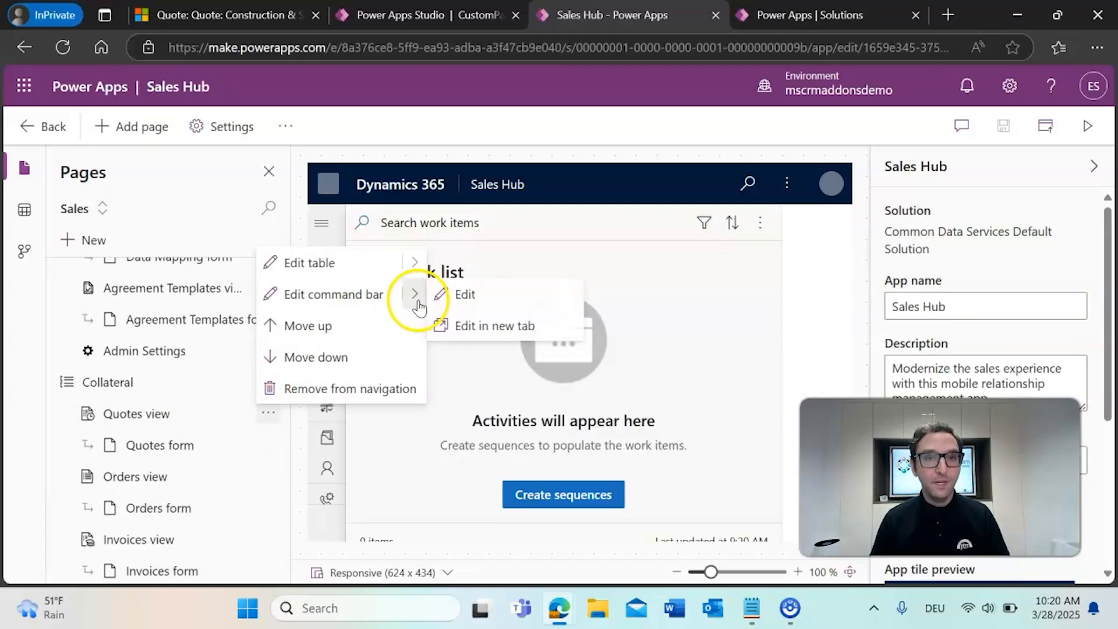
left_click(476, 327)
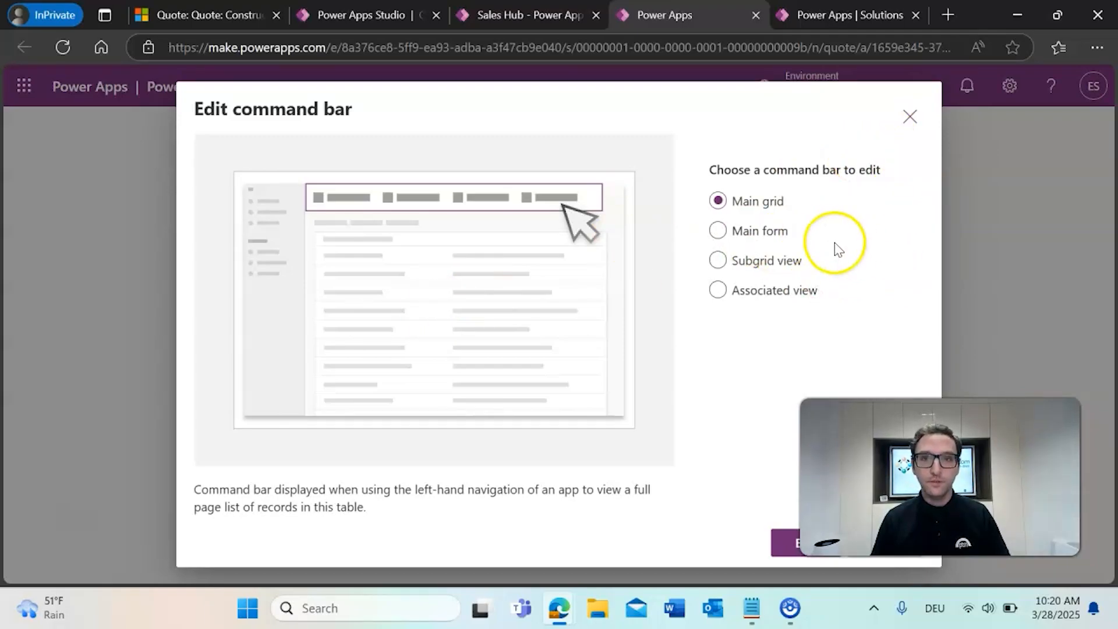
- Choose the Main form command bar of Quotes for editing and select its Custom Quoting command
left_click(748, 234)
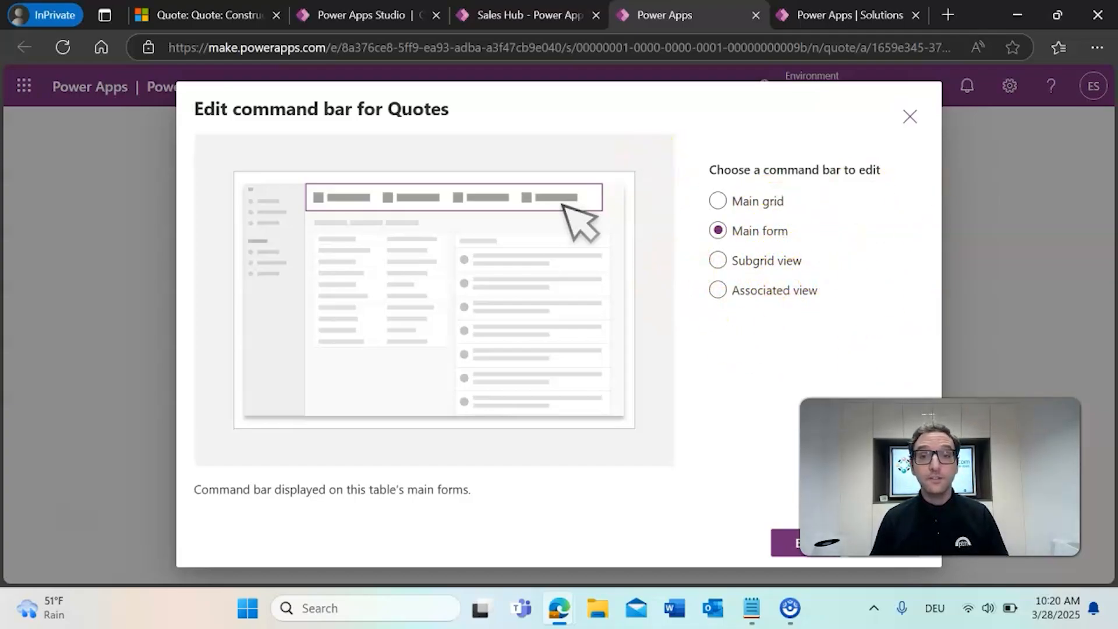
left_click_drag(932, 469, 959, 477)
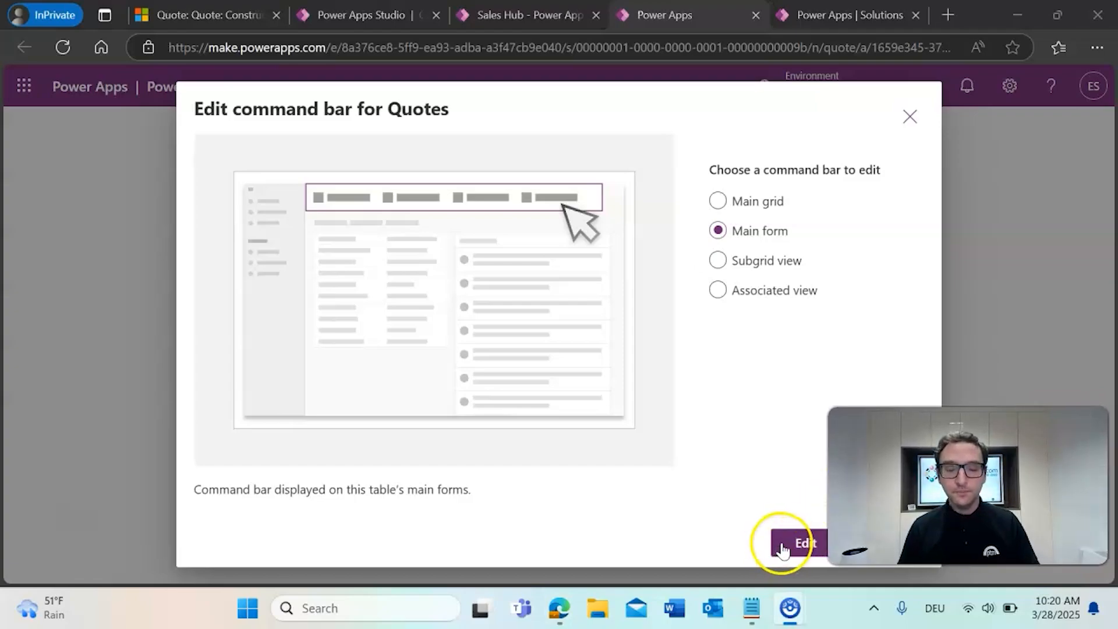
mouse_move(791, 606)
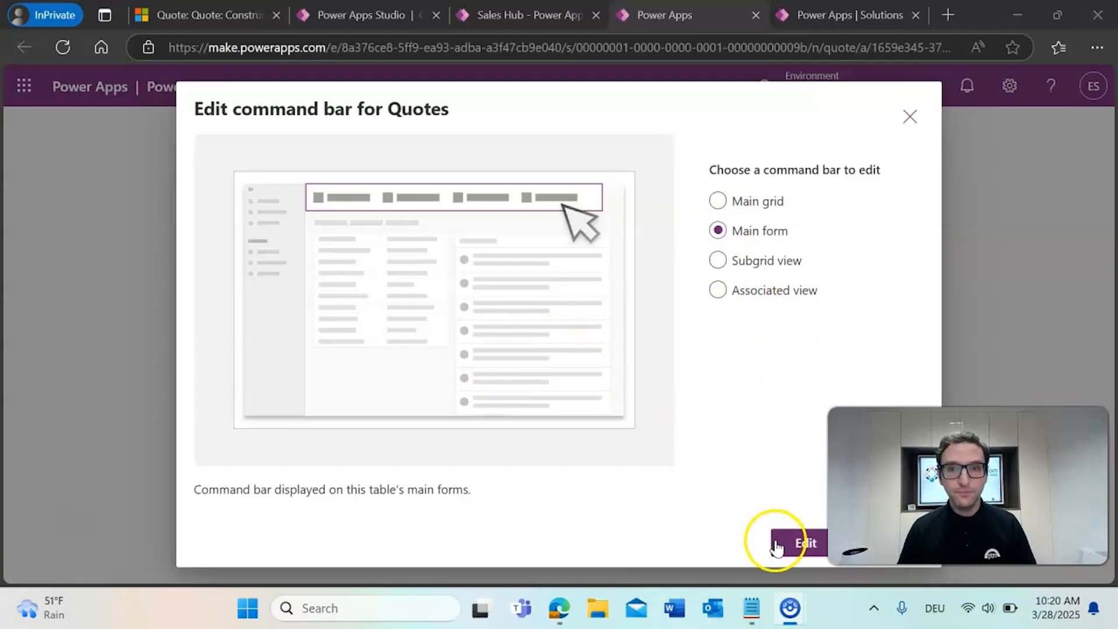
left_click(804, 543)
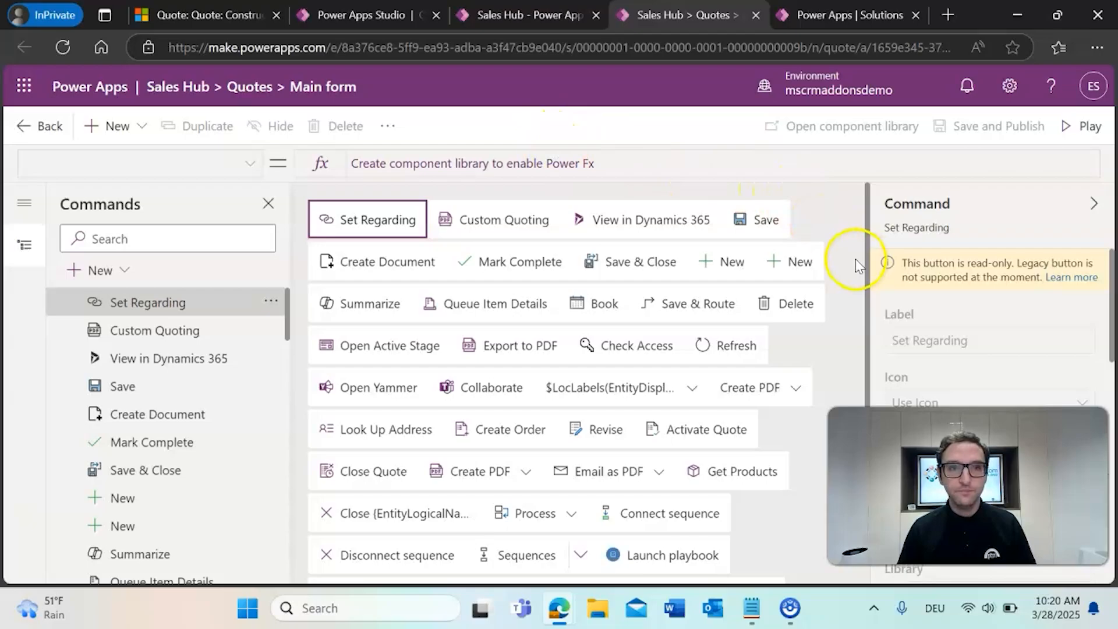
scroll(855, 260, "down", 2)
scroll(854, 261, "up", 2)
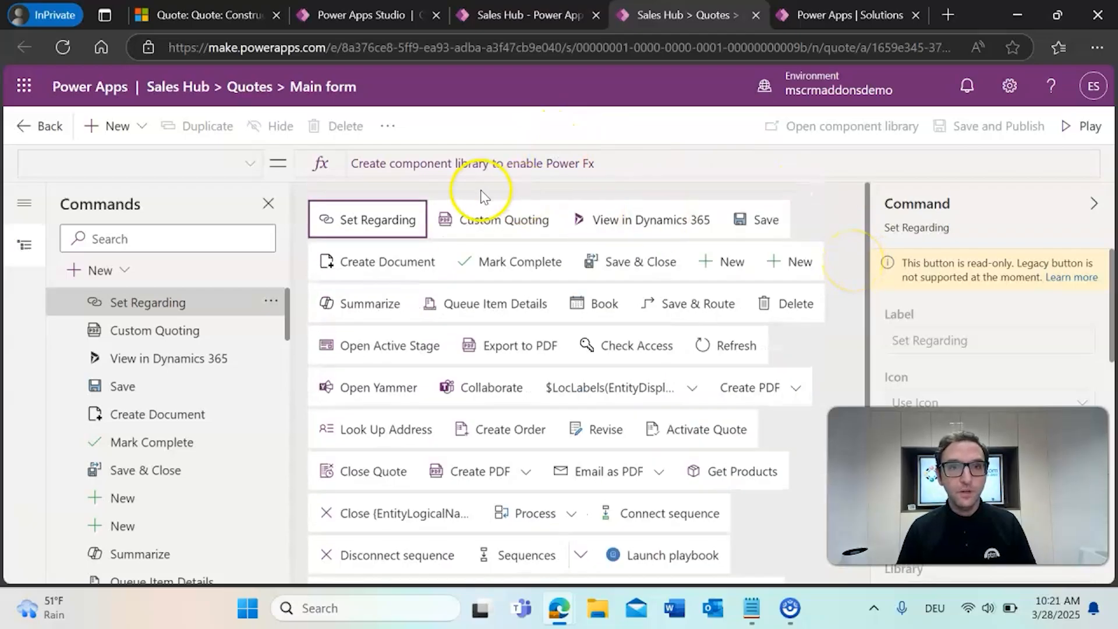
left_click(476, 220)
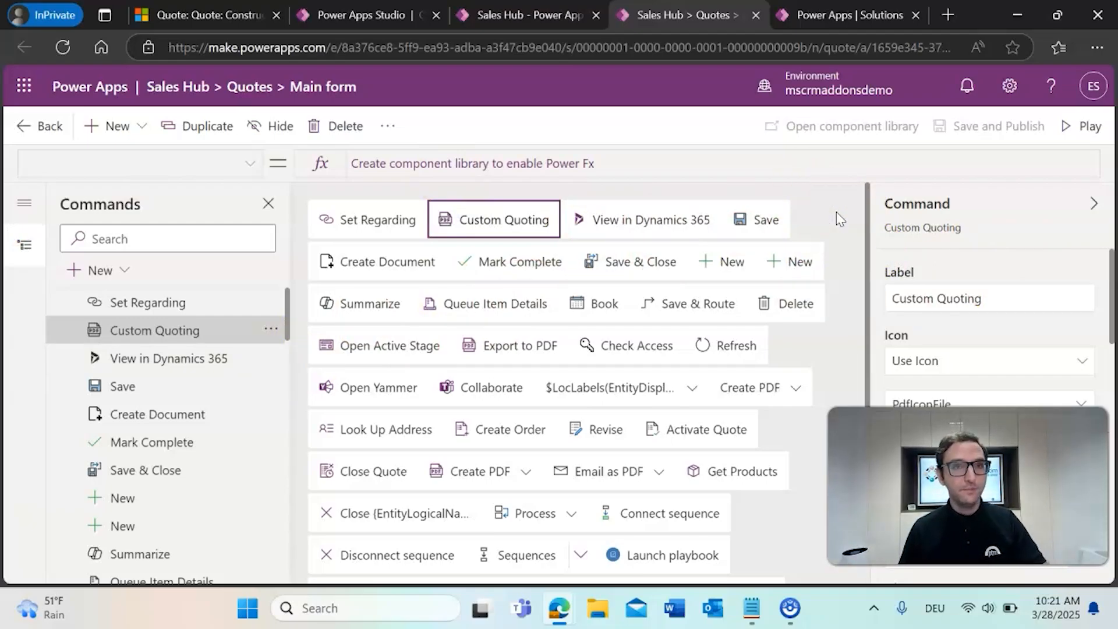
- Start a new command to view the Power Fx and JavaScript types in the component library dialog, and cancel it
left_click(113, 126)
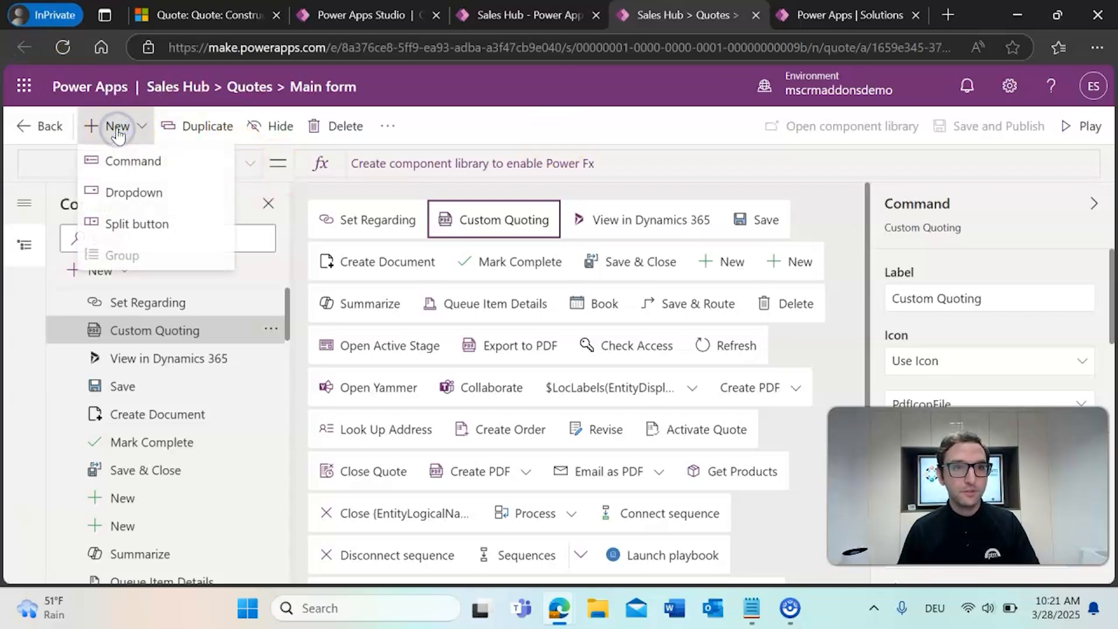
left_click(123, 165)
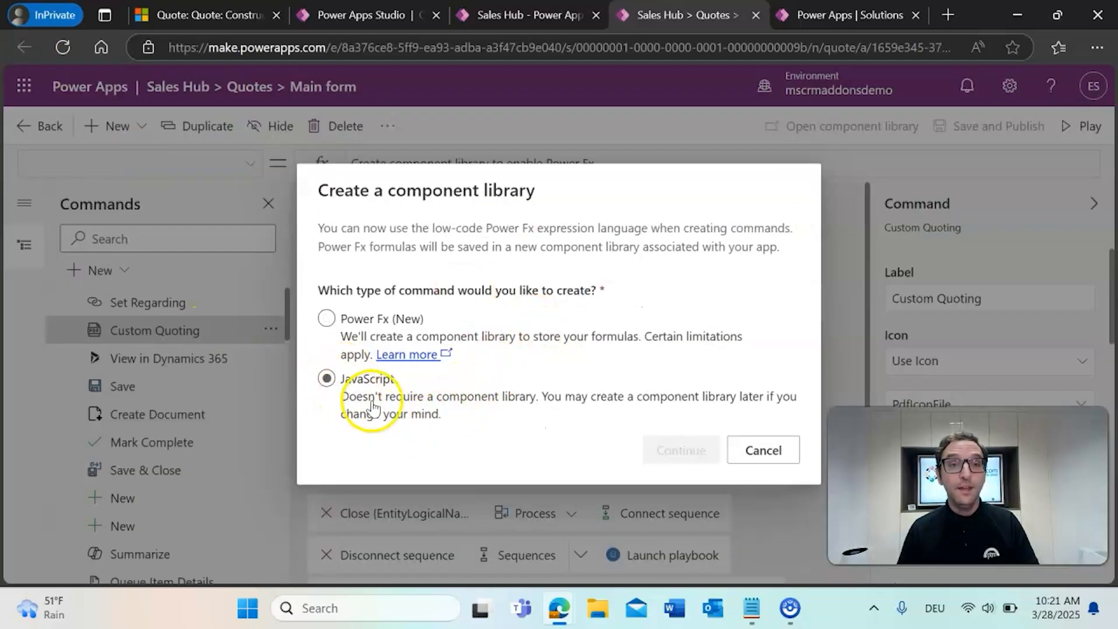
left_click(401, 411)
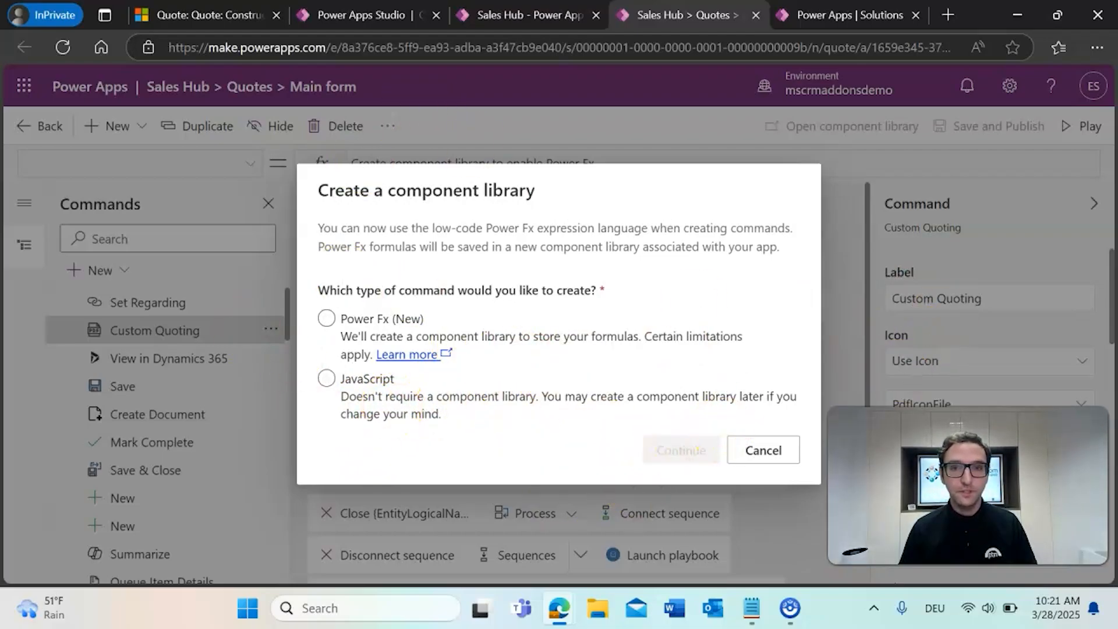
left_click(758, 451)
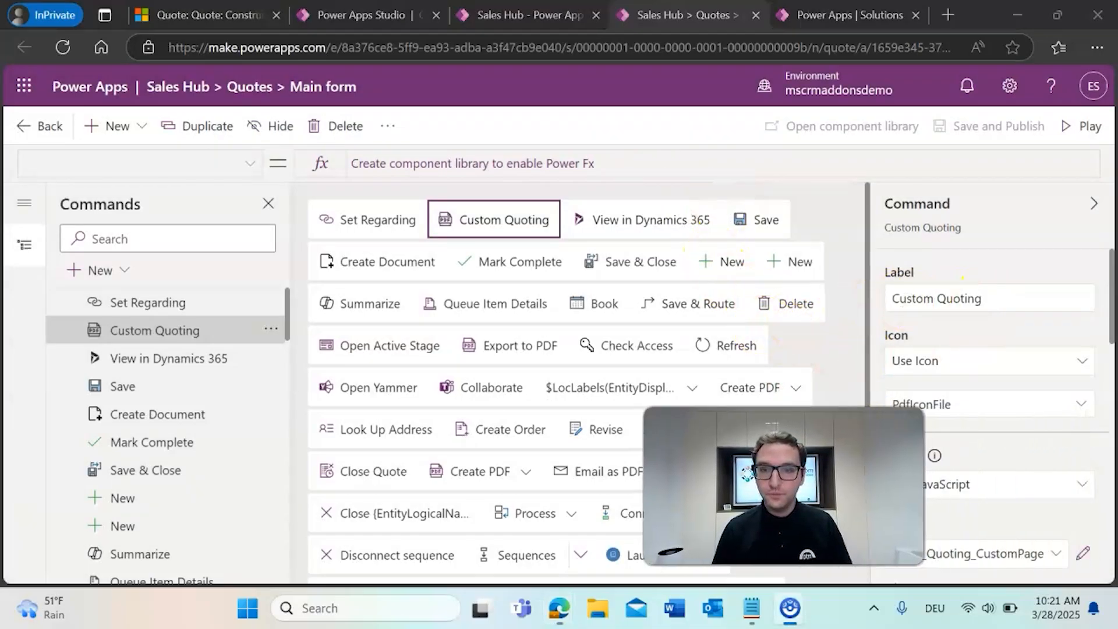
- Examine the Custom Quoting command's JavaScript action, library and parameters, and where a new web resource library is added
scroll(1043, 325, "down", 3)
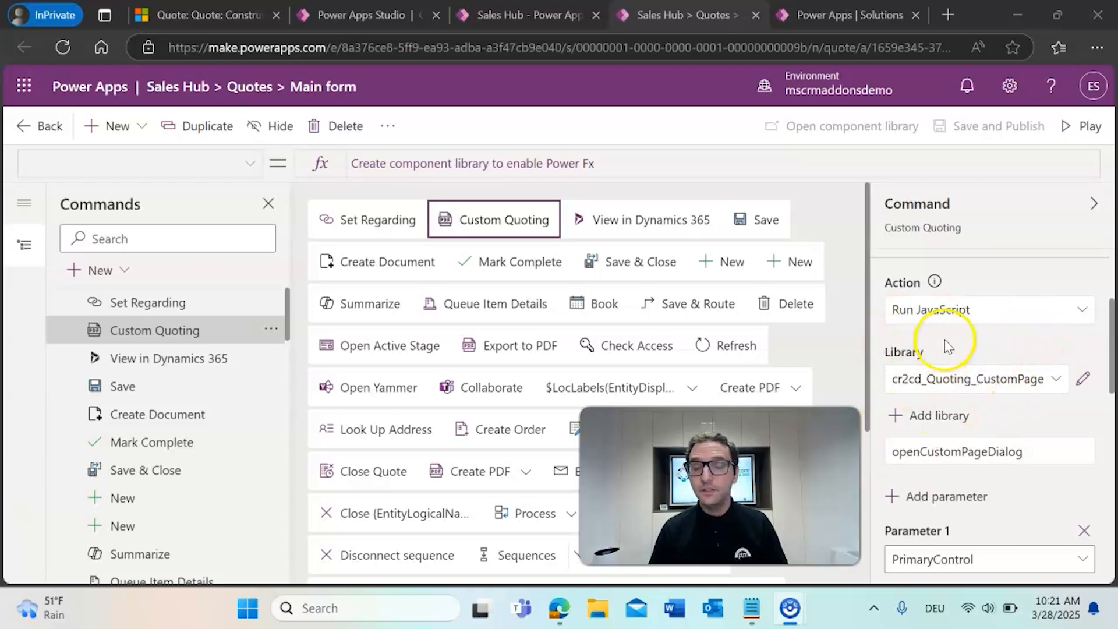
scroll(990, 315, "down", 2)
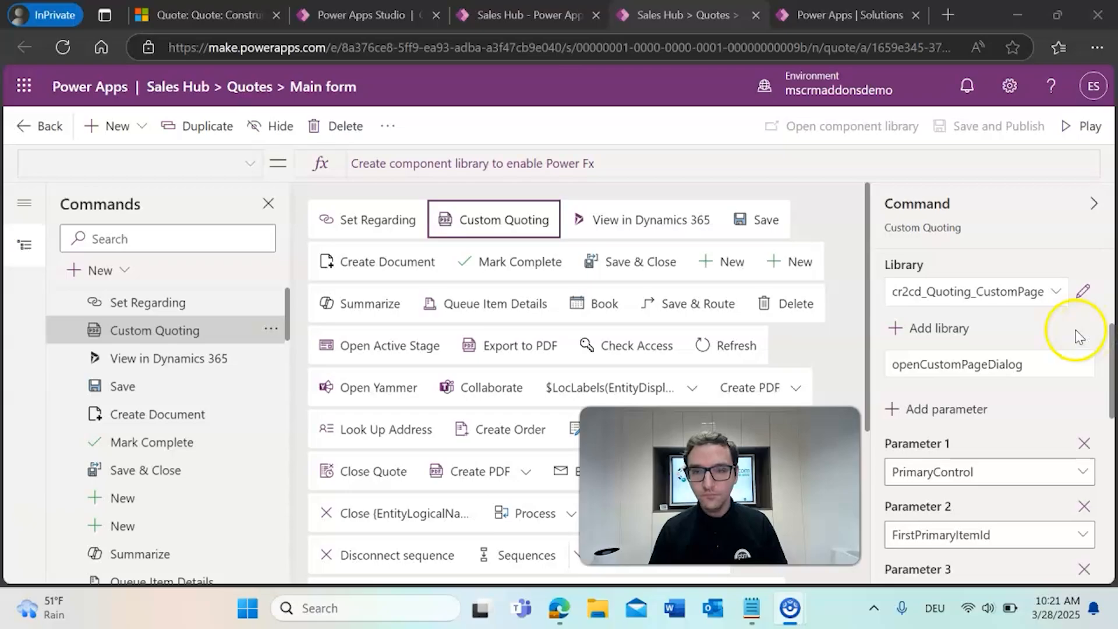
left_click(932, 321)
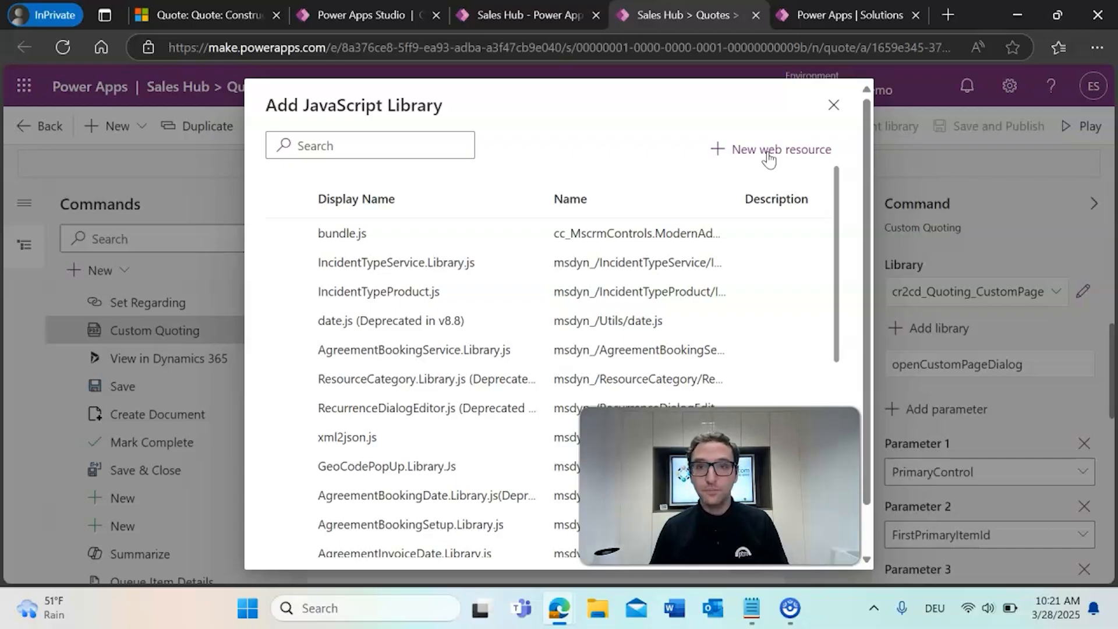
left_click(752, 155)
left_click(834, 105)
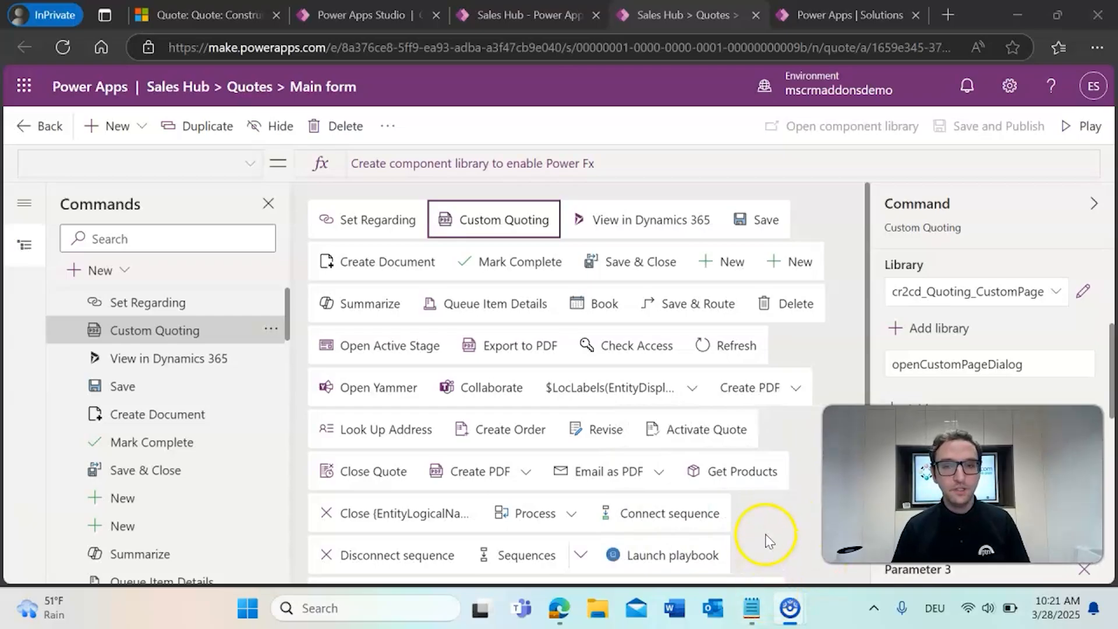
- Switch to Notepad and examine the openCustomPageDialog script, including its page input, navigation options and navigateTo call
left_click(752, 609)
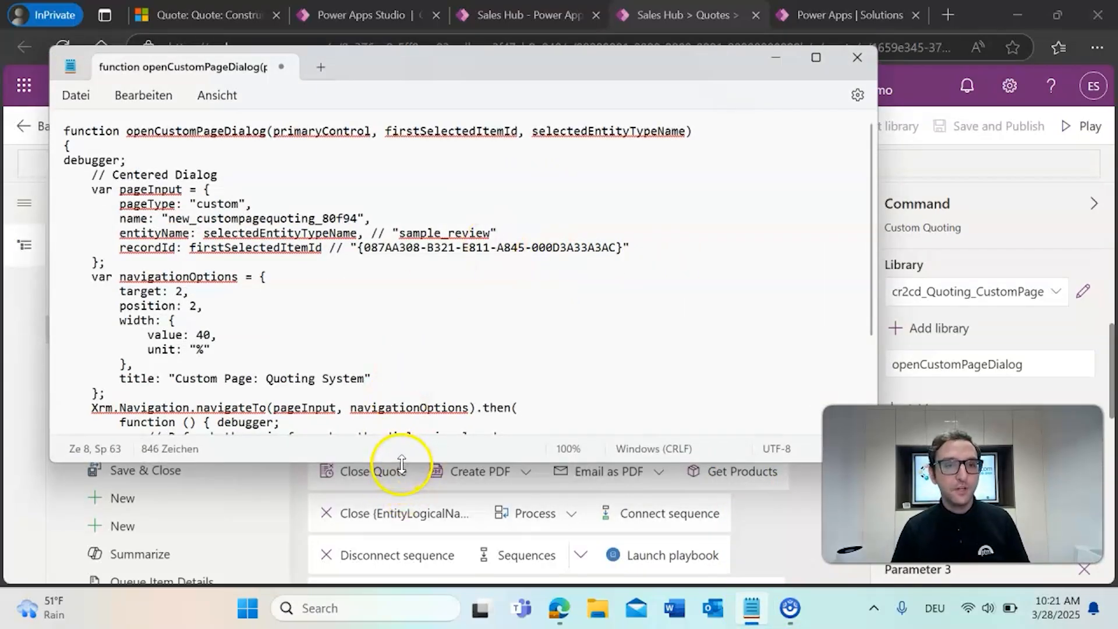
left_click_drag(403, 461, 406, 550)
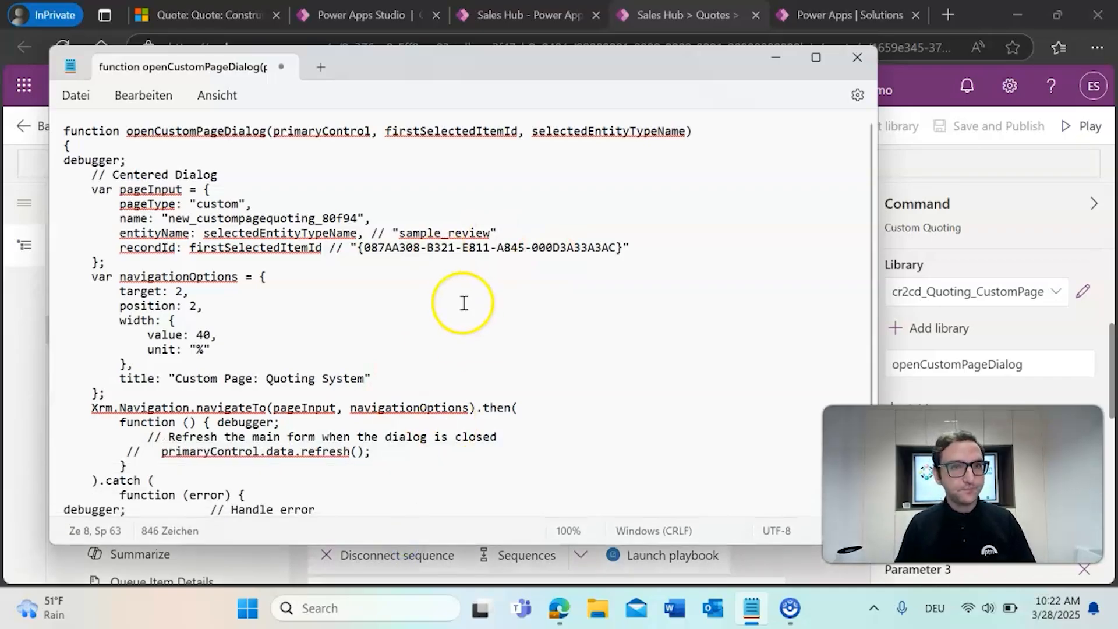
scroll(471, 313, "down", 1)
scroll(469, 315, "down", 1)
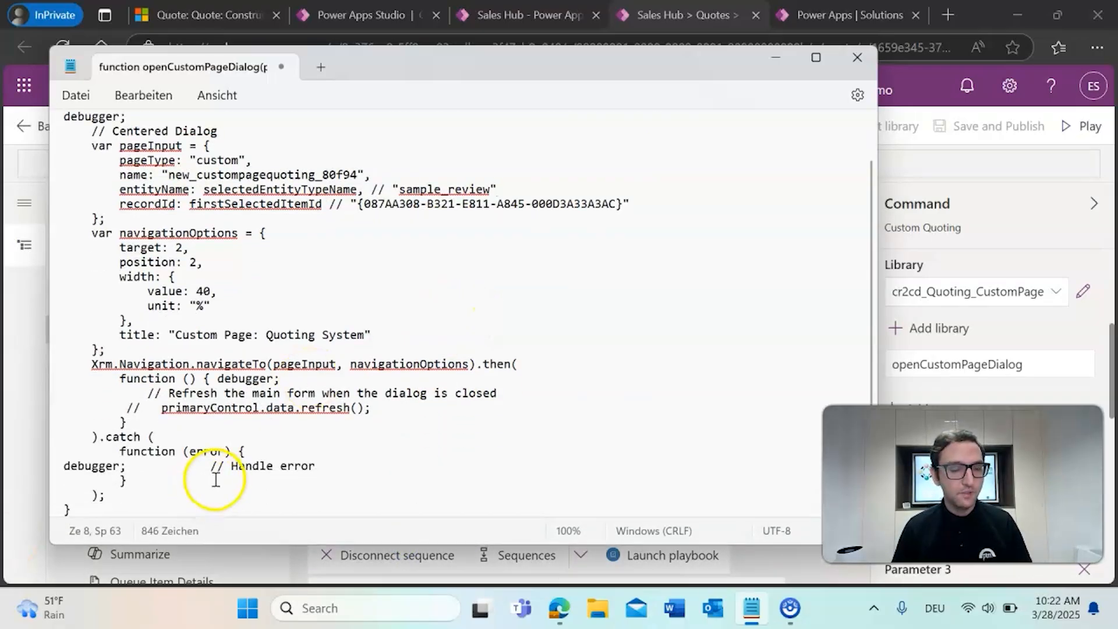
scroll(227, 443, "up", 2)
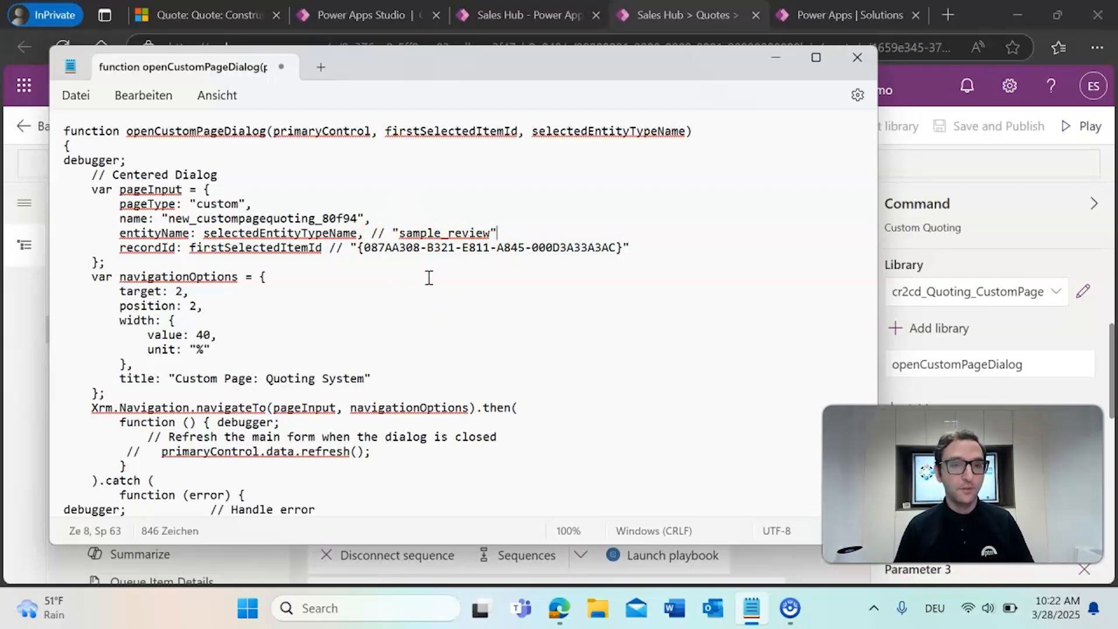
scroll(434, 281, "down", 1)
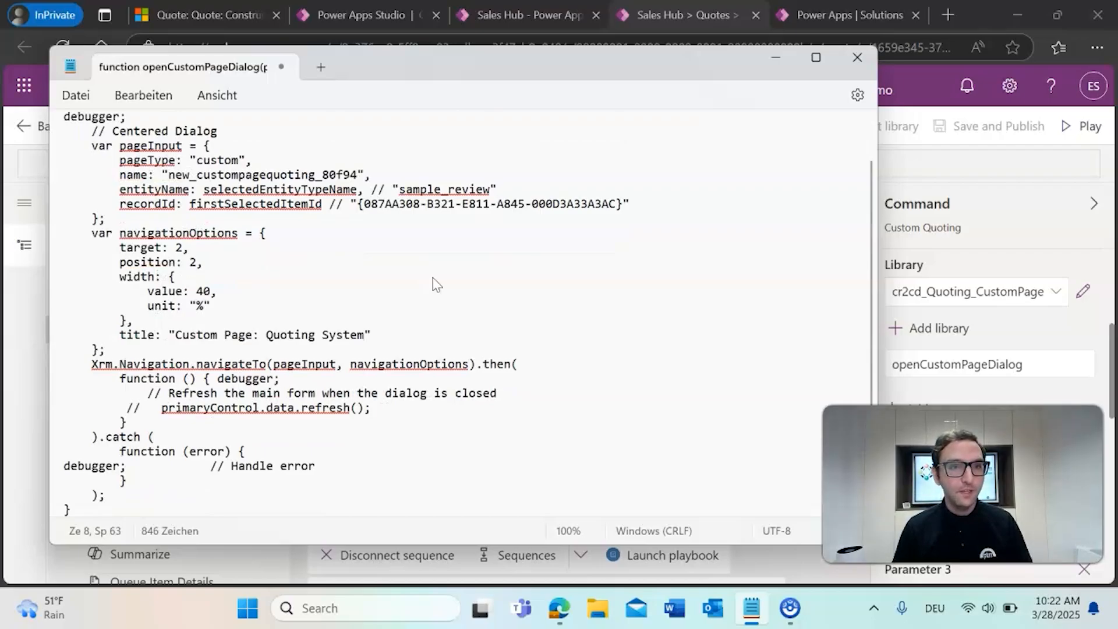
- Locate the page name in the script's page input, and switch to Edge to open the Dynamics 365 - Custom Pages solution
scroll(434, 281, "up", 1)
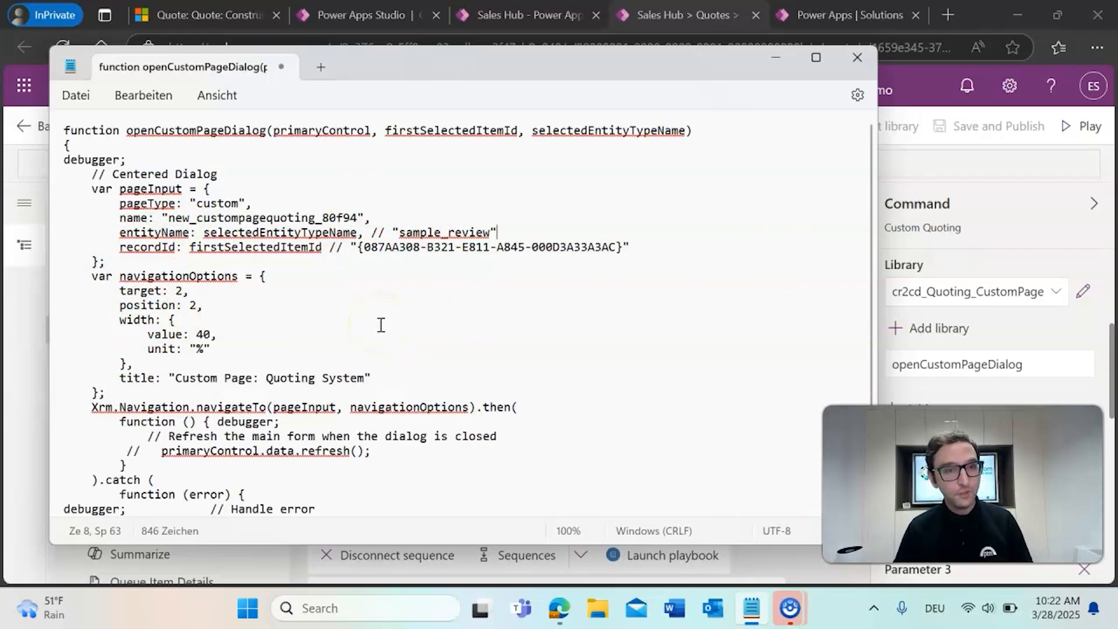
left_click(128, 218)
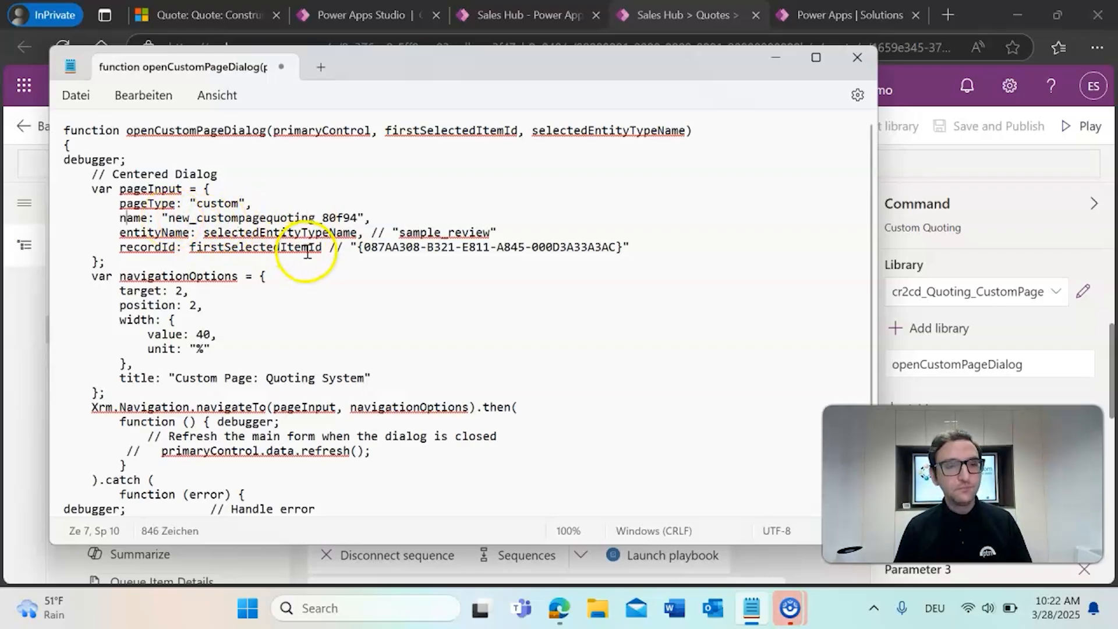
key("alt+Tab")
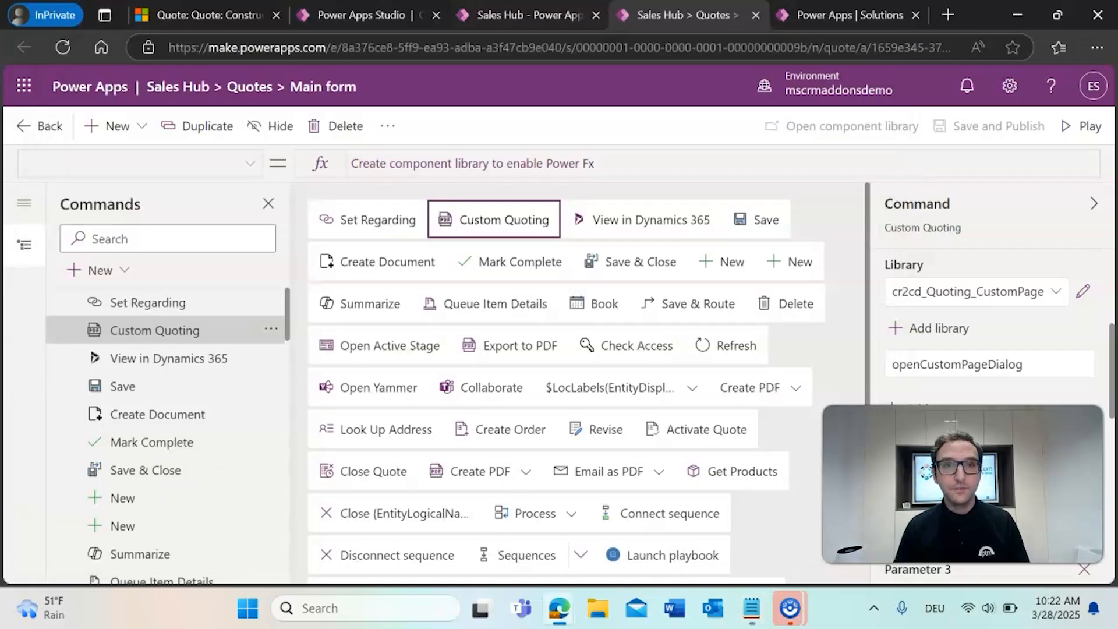
key("ctrl+shift+Tab")
key("ctrl+shift+Tab")
left_click(880, 11)
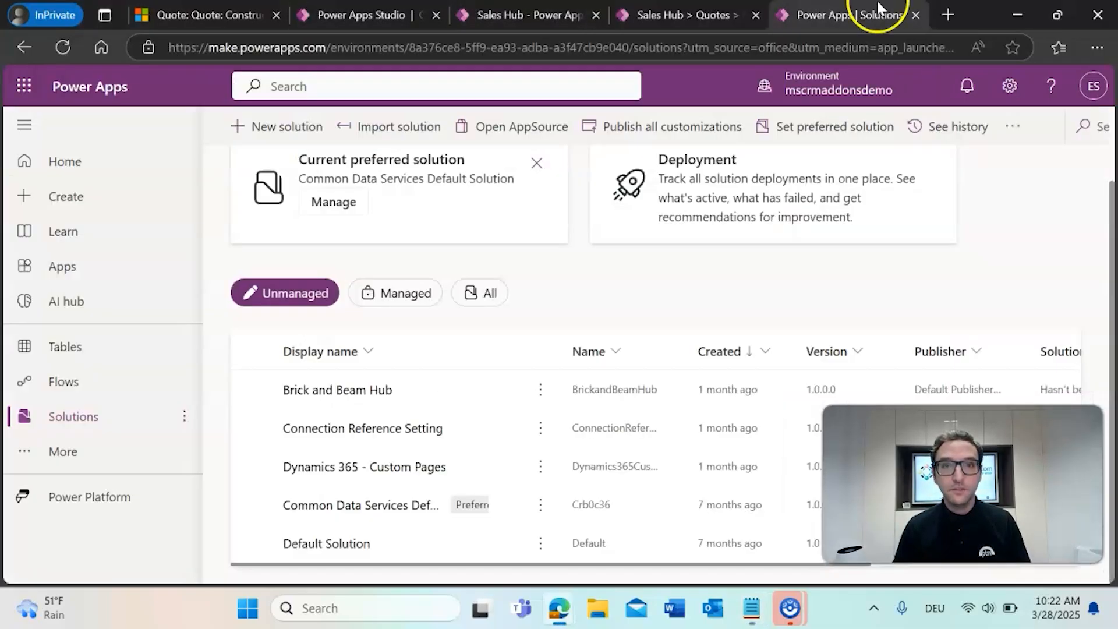
left_click(402, 469)
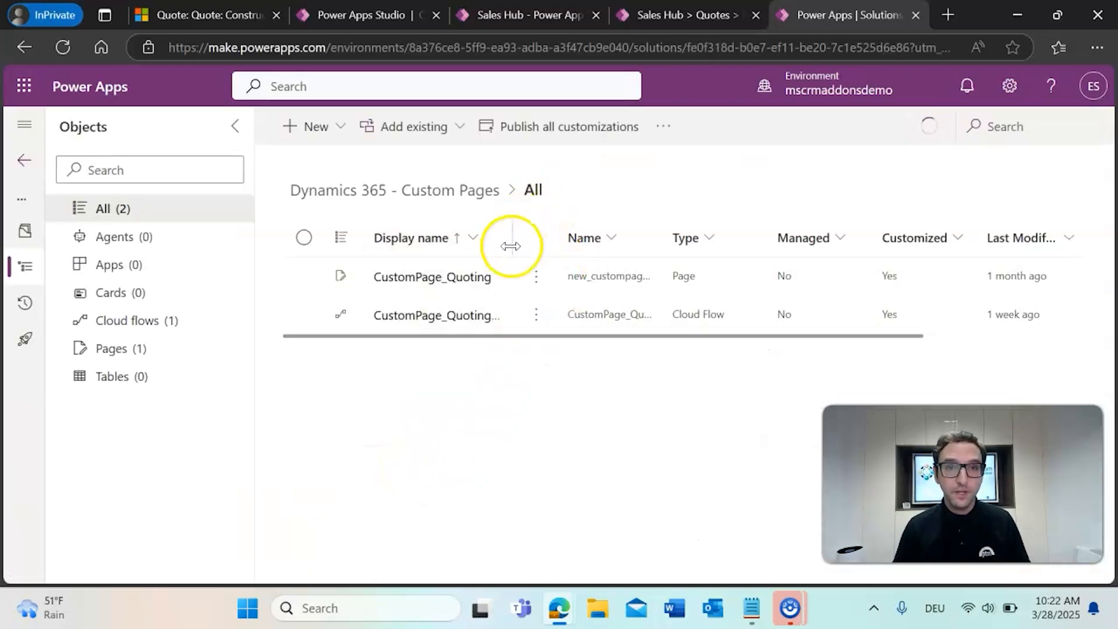
- Widen the solution's Display name and Name columns to read the custom page's full name, and compare it with the script in Notepad
left_click_drag(512, 243, 567, 244)
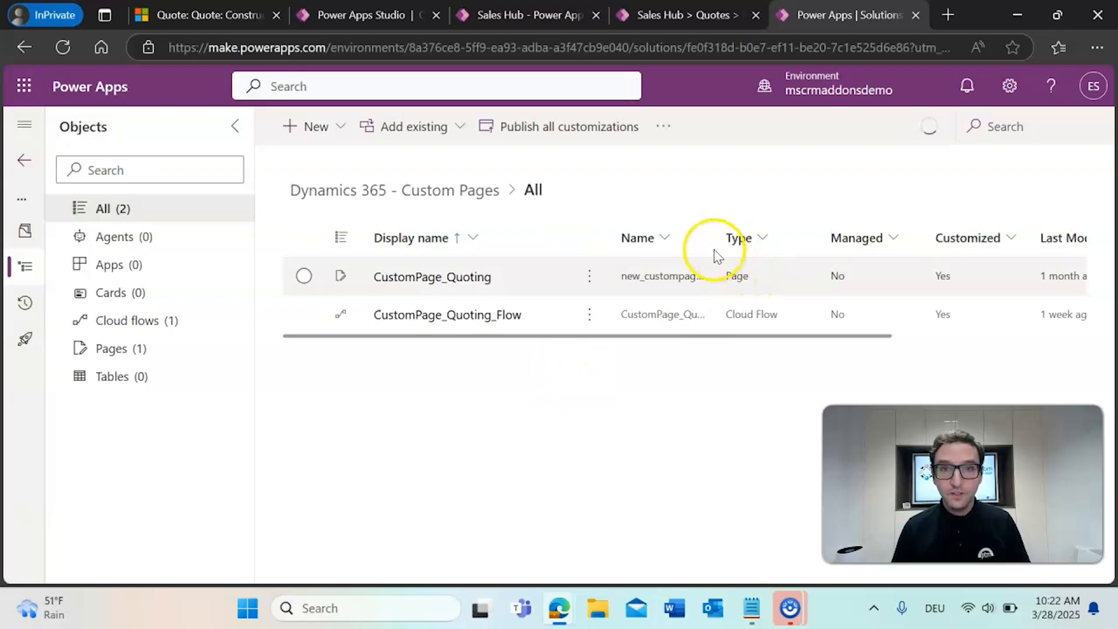
left_click_drag(711, 239, 798, 239)
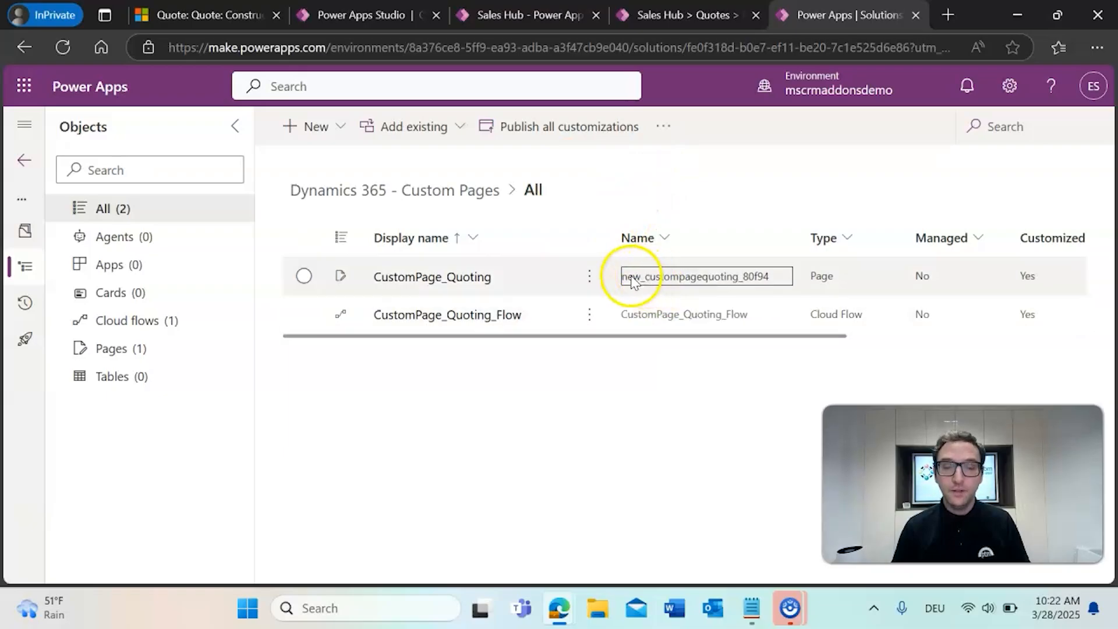
left_click(751, 608)
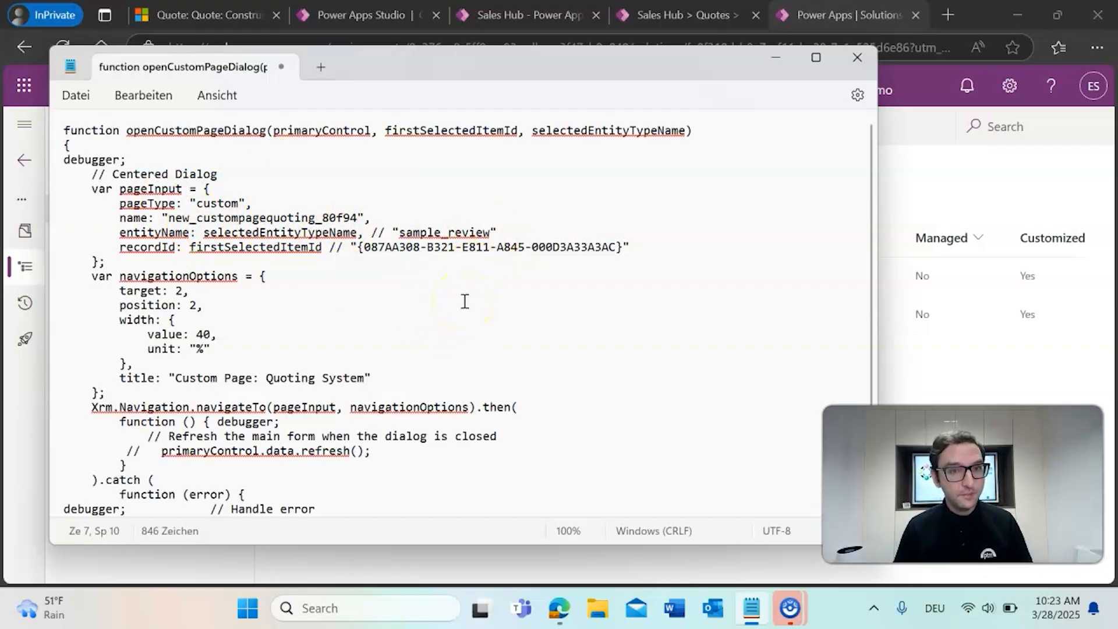
left_click(226, 291)
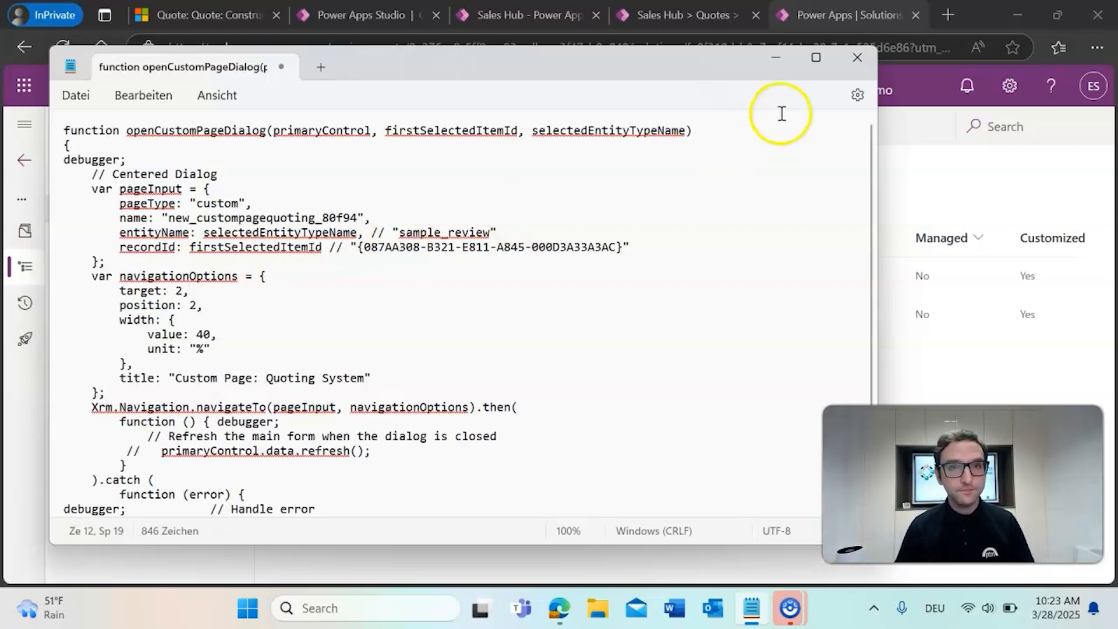
left_click(779, 59)
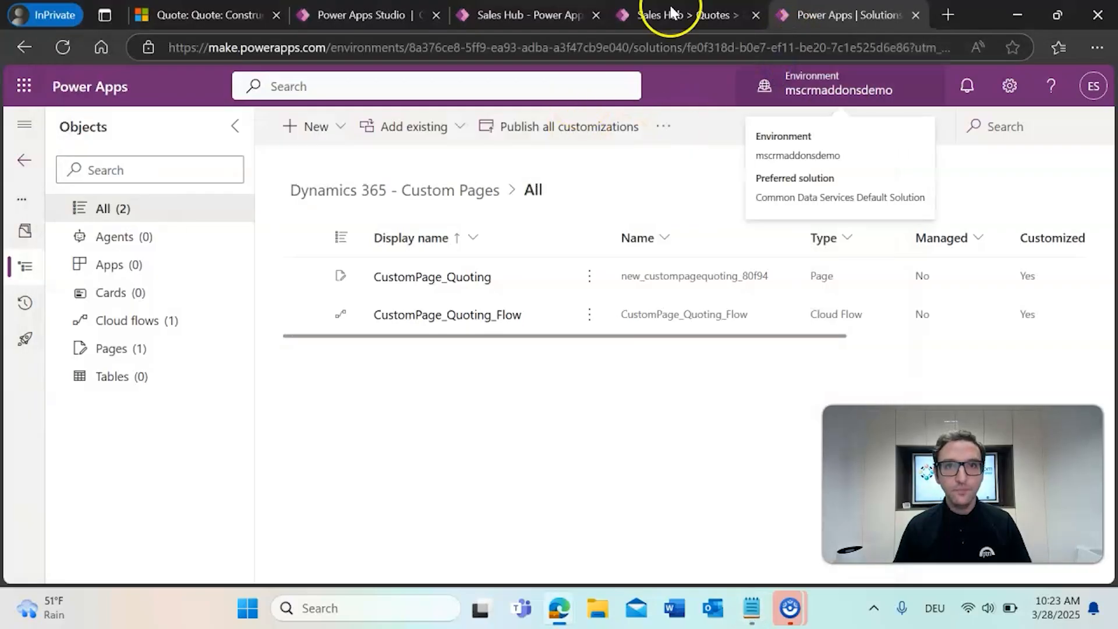
- Review the function name and the three parameters of the Custom Quoting command on the Quotes main form
left_click(654, 18)
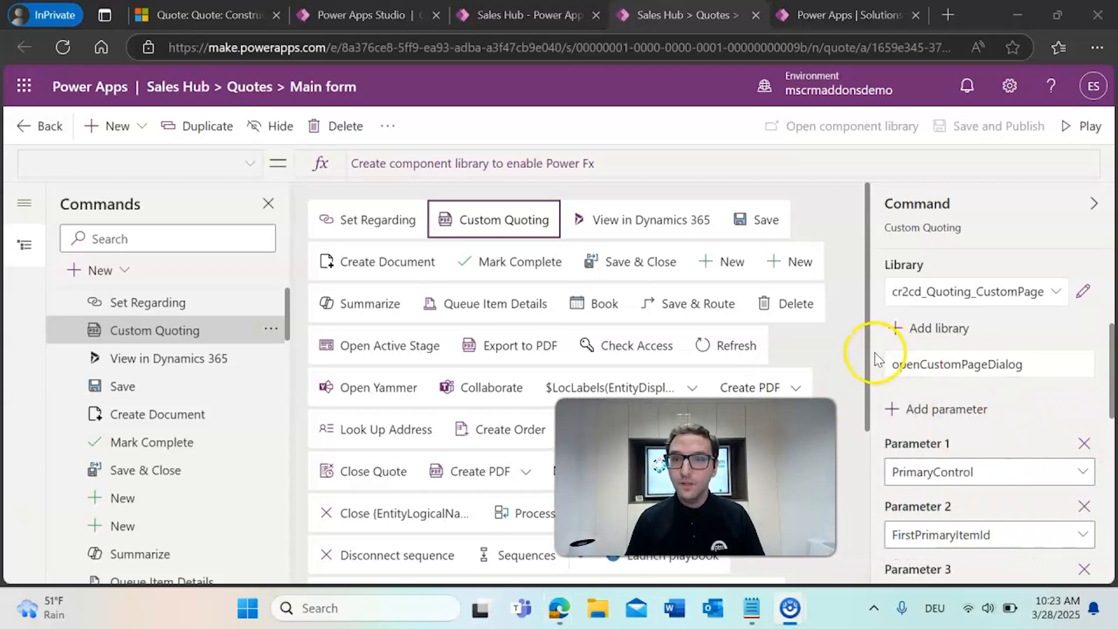
left_click(942, 364)
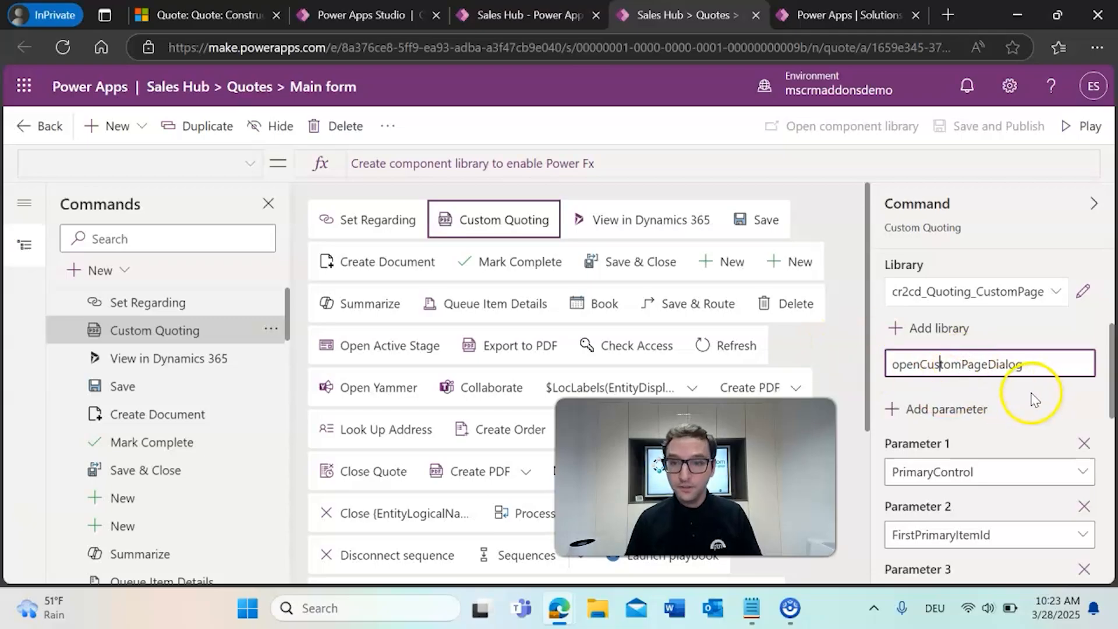
scroll(1110, 374, "down", 2)
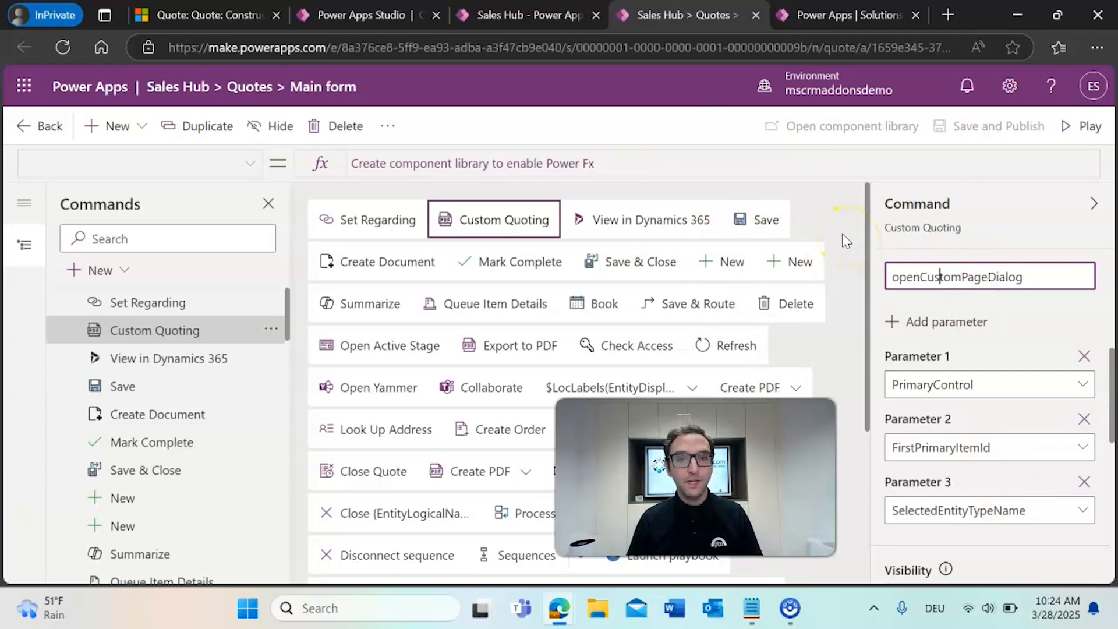
left_click(790, 609)
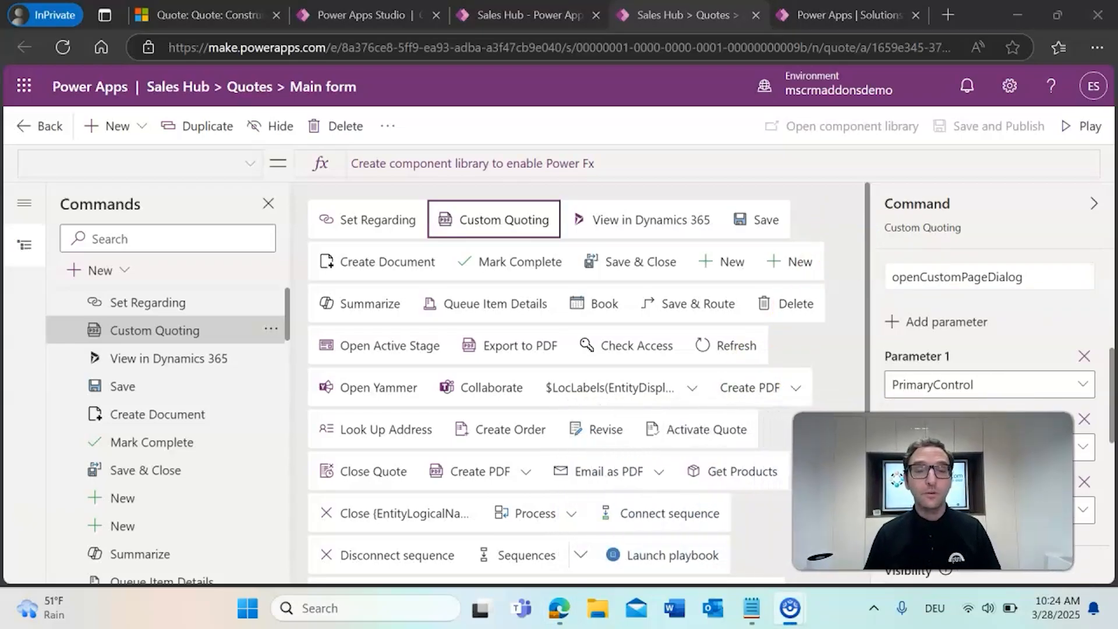
- Examine how the Generate button's OnSelect formula on the CustomPage_Quoting page runs the quoting flow
left_click(365, 7)
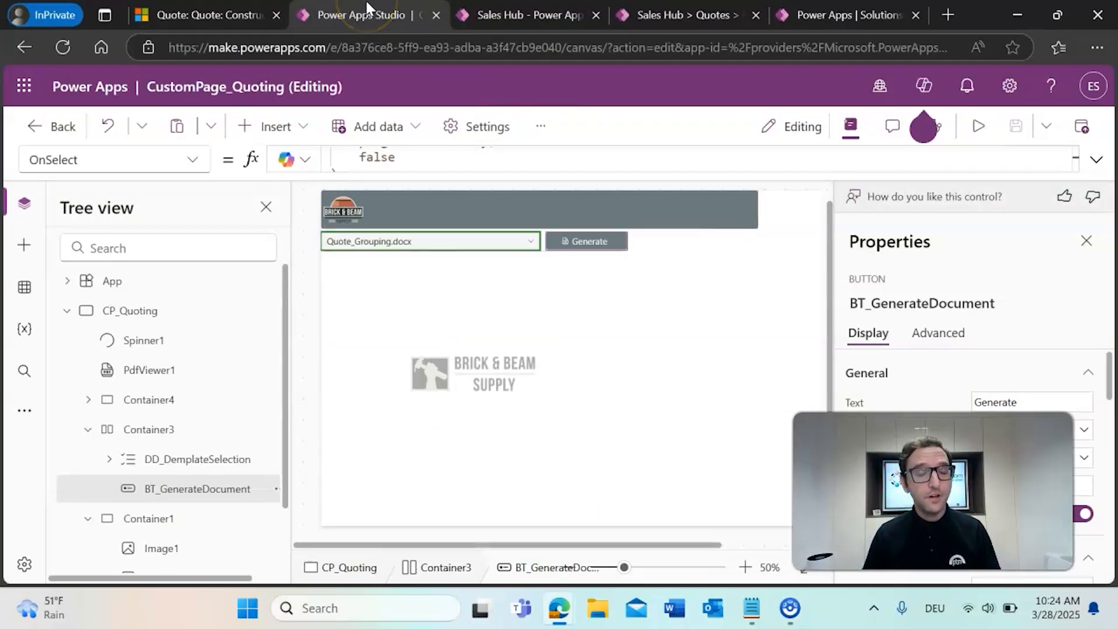
left_click(572, 247)
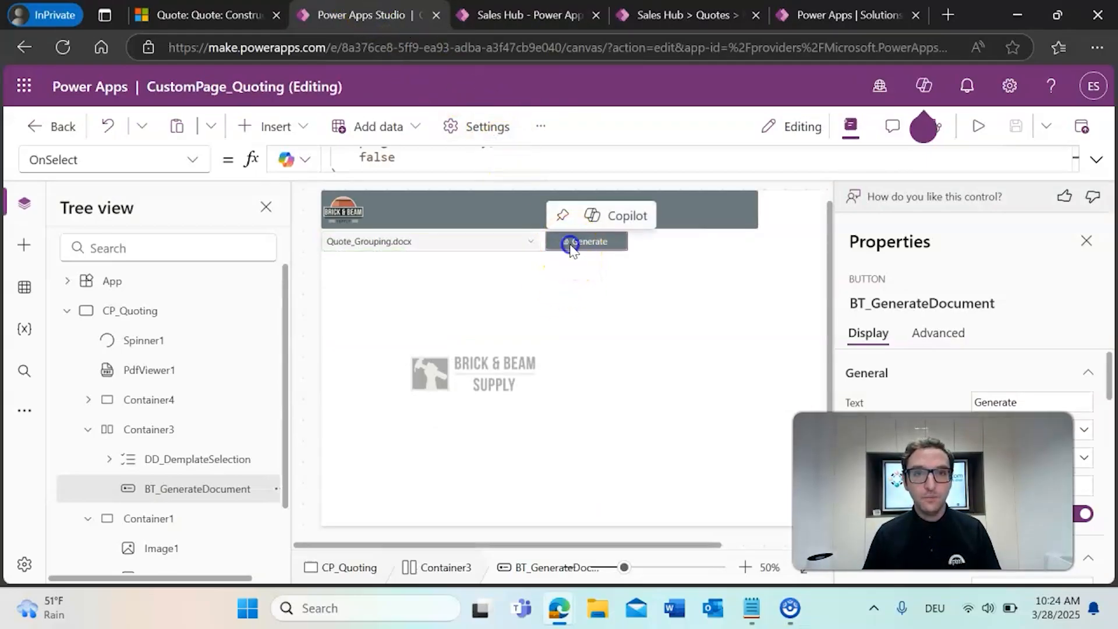
left_click(1095, 159)
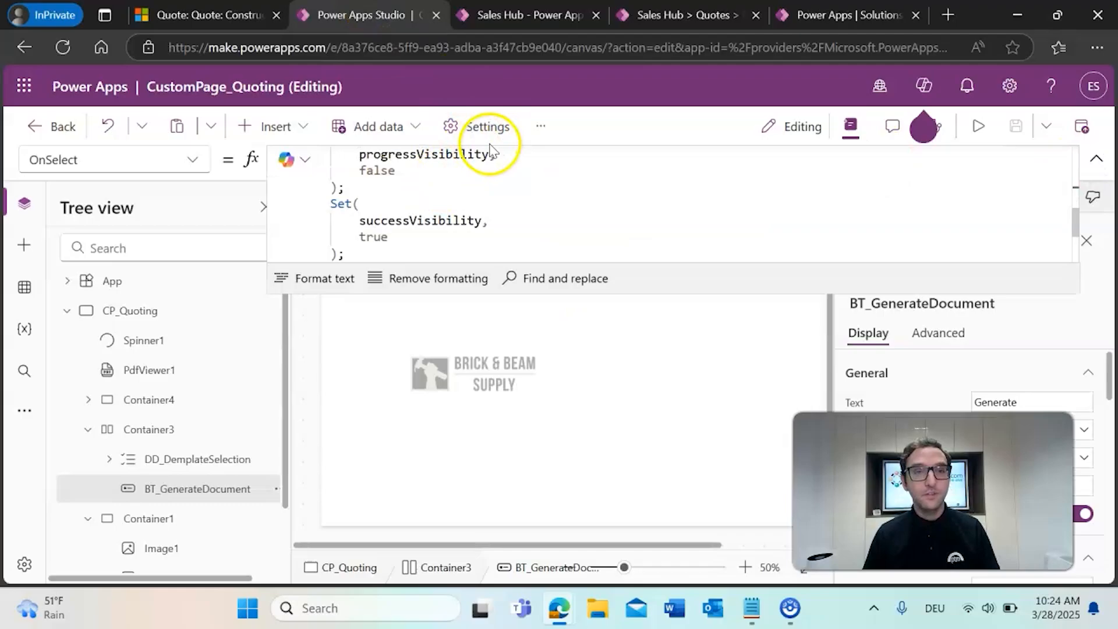
scroll(524, 207, "down", 3)
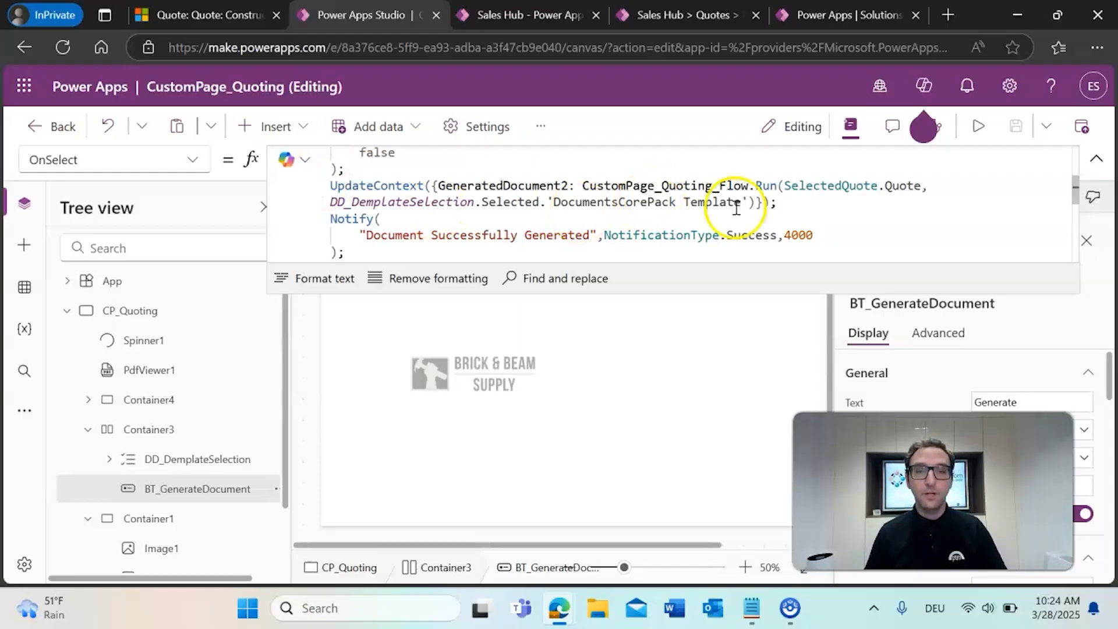
left_click(1096, 158)
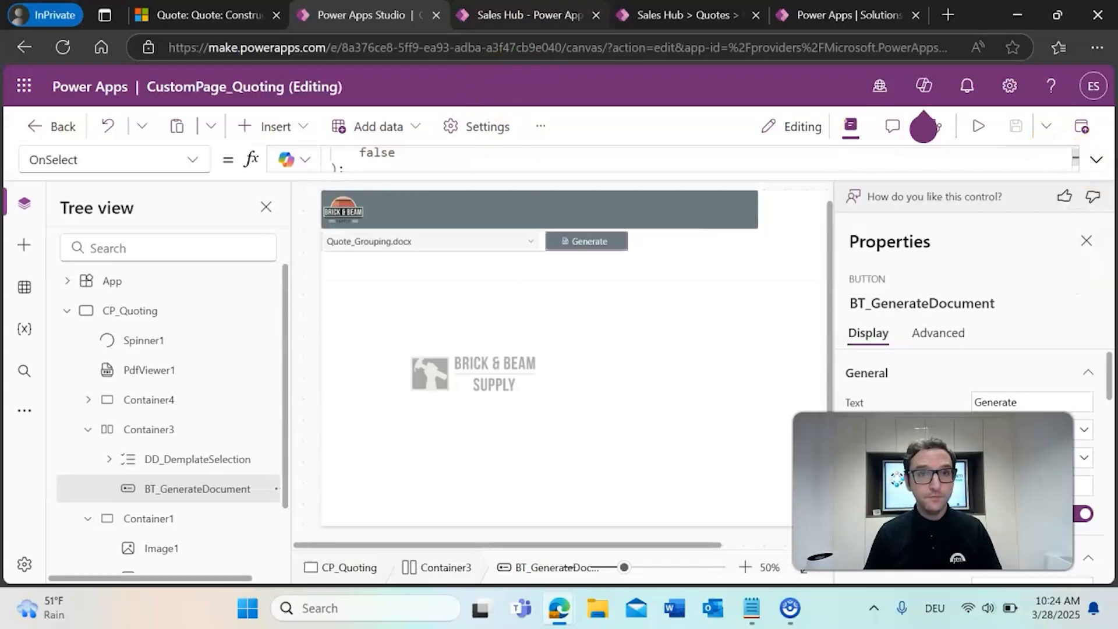
- Open CustomPage_Quoting_Flow from the Dynamics 365 - Custom Pages solution for editing and expand its Power Apps (V2) trigger
key("ctrl+Tab")
key("ctrl+Tab")
key("ctrl+Tab")
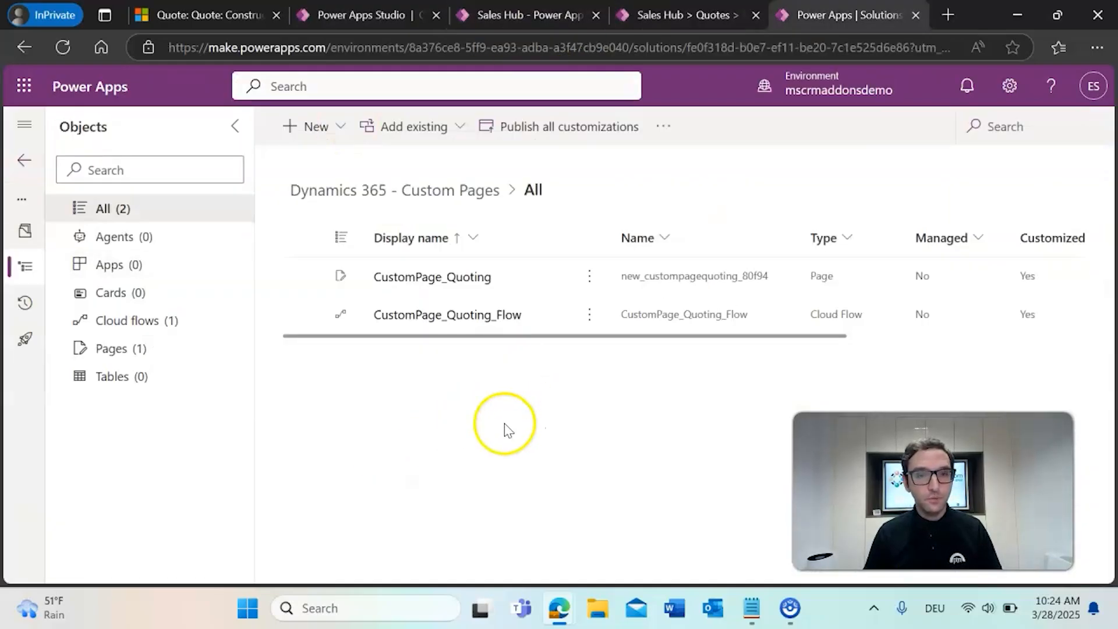
left_click(447, 315)
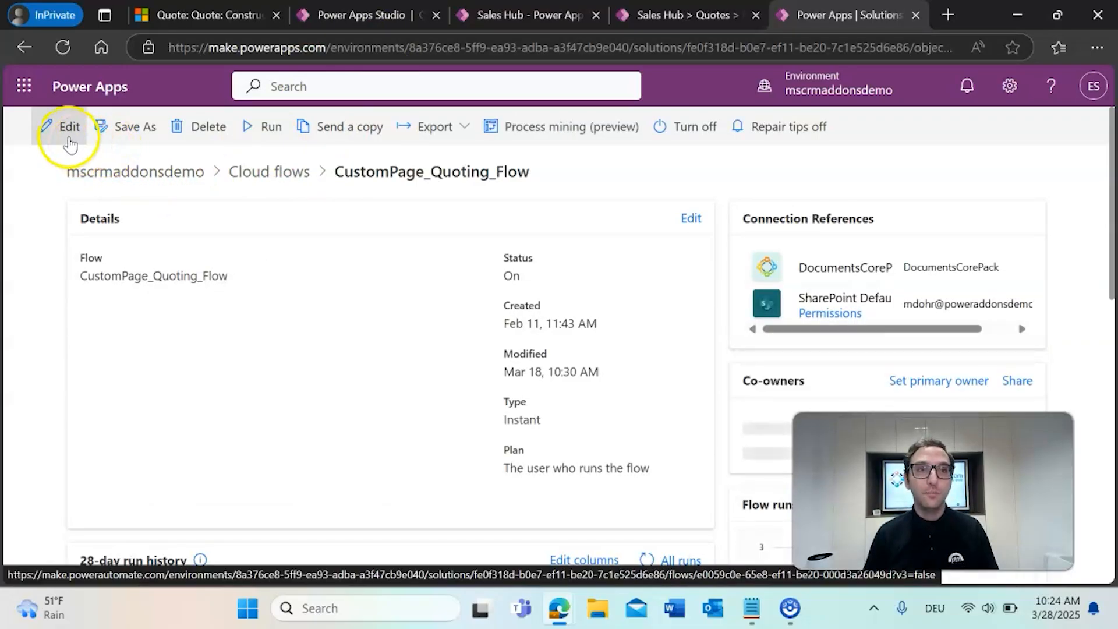
left_click(65, 130)
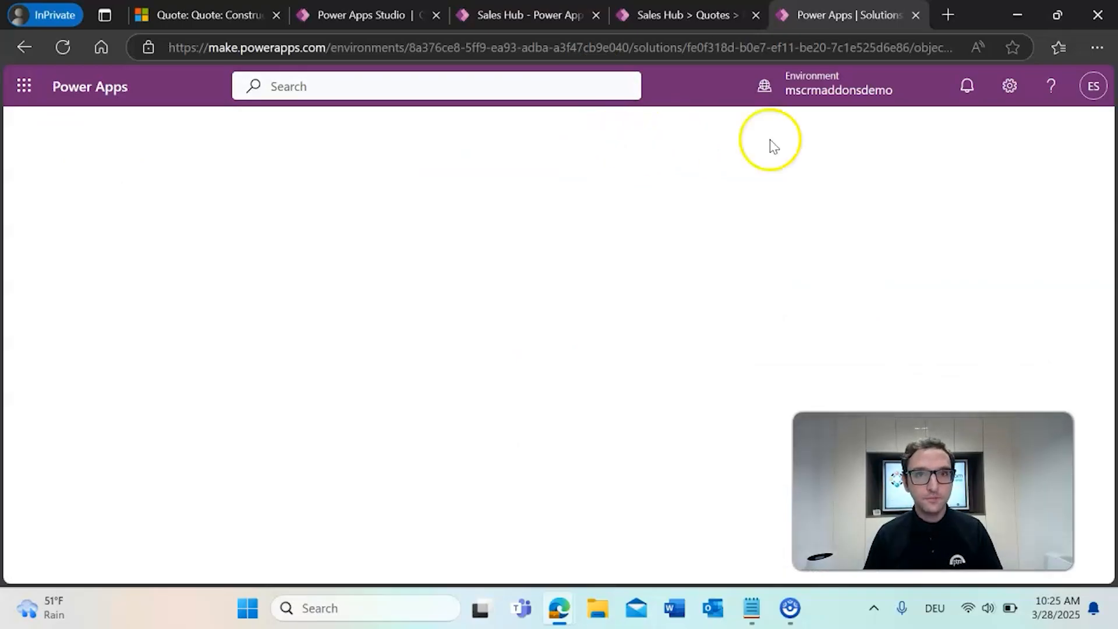
left_click(481, 164)
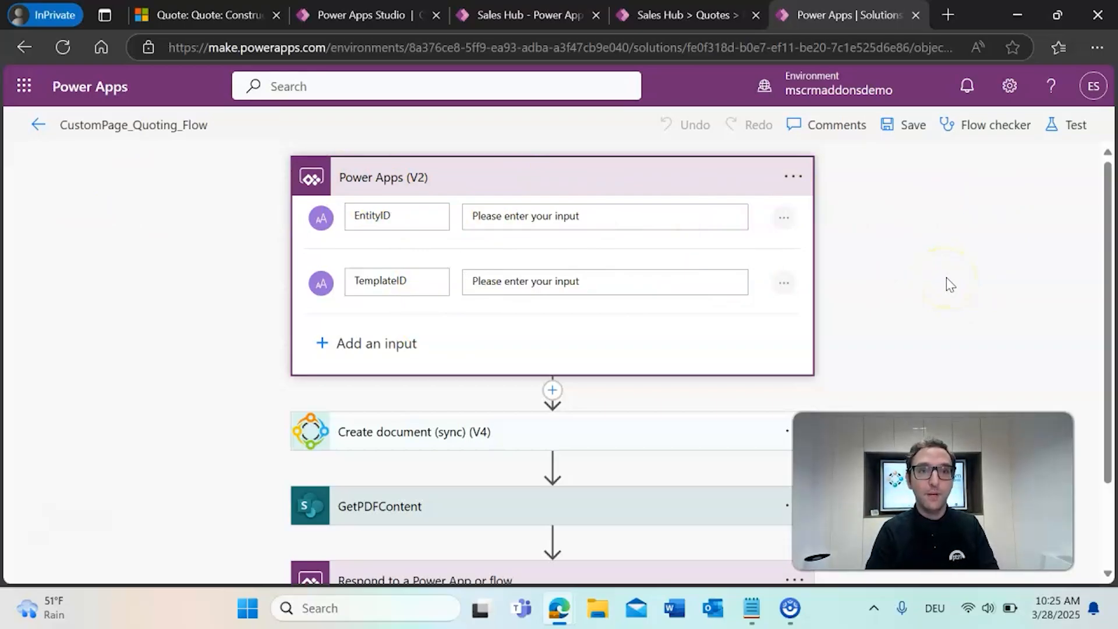
- Examine the Create document (sync) (V4) action's template, row ID, file type and advanced options against the trigger inputs, and collapse it
scroll(891, 274, "down", 2)
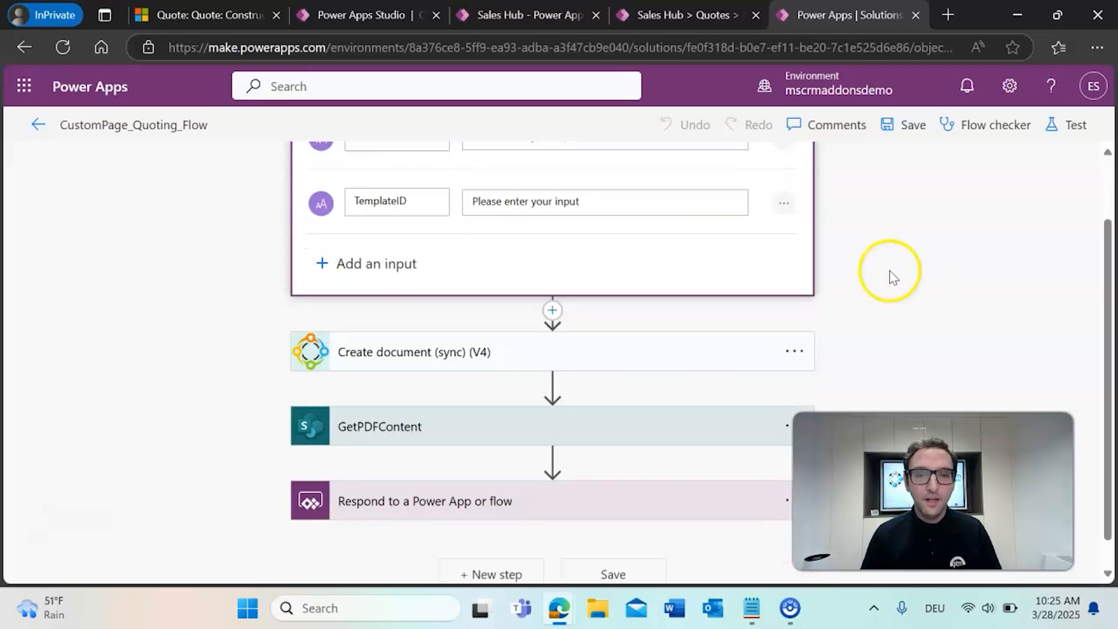
left_click(352, 344)
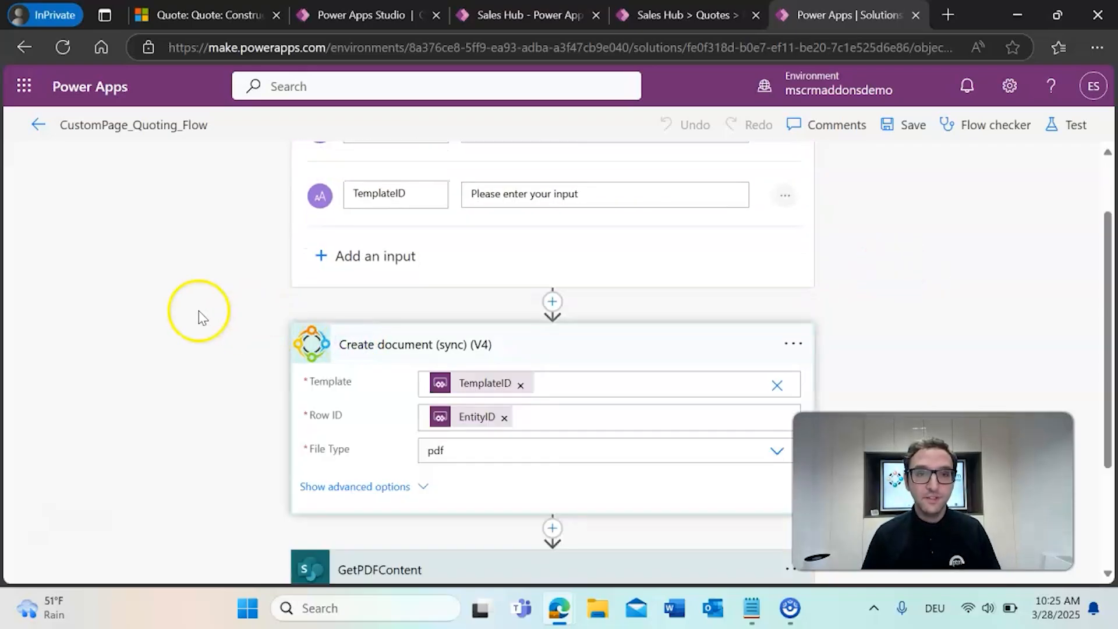
scroll(424, 218, "up", 2)
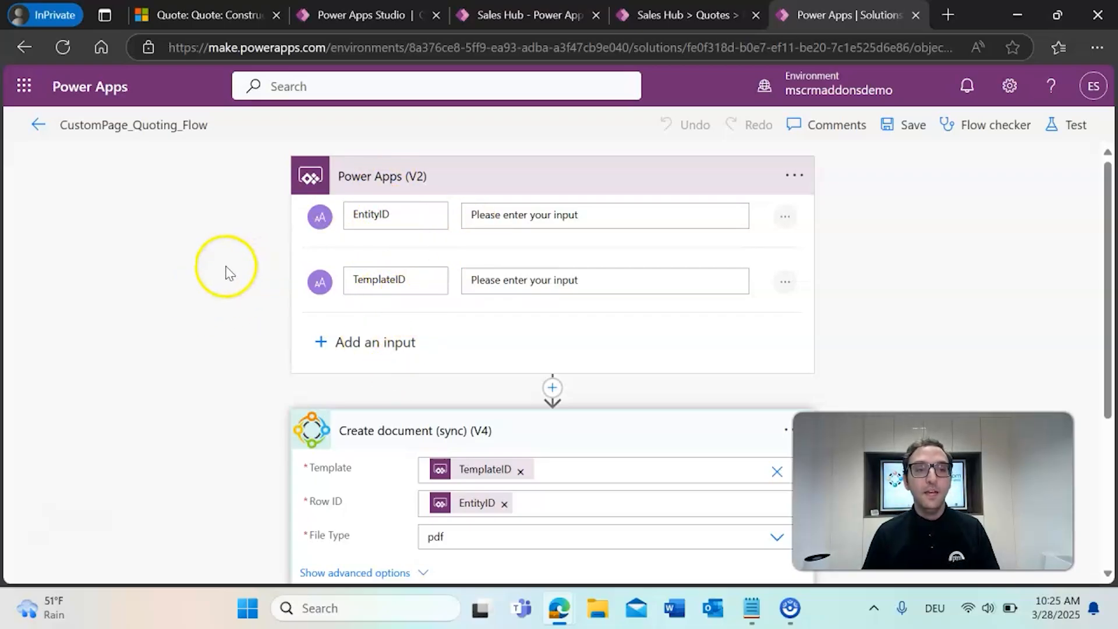
scroll(225, 270, "down", 3)
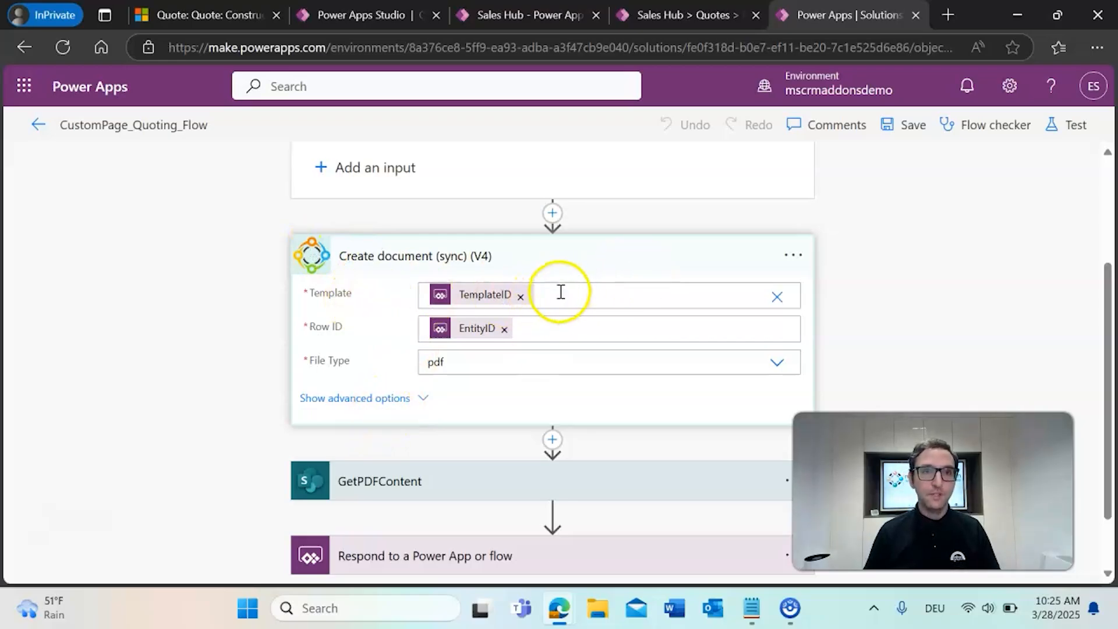
mouse_move(472, 340)
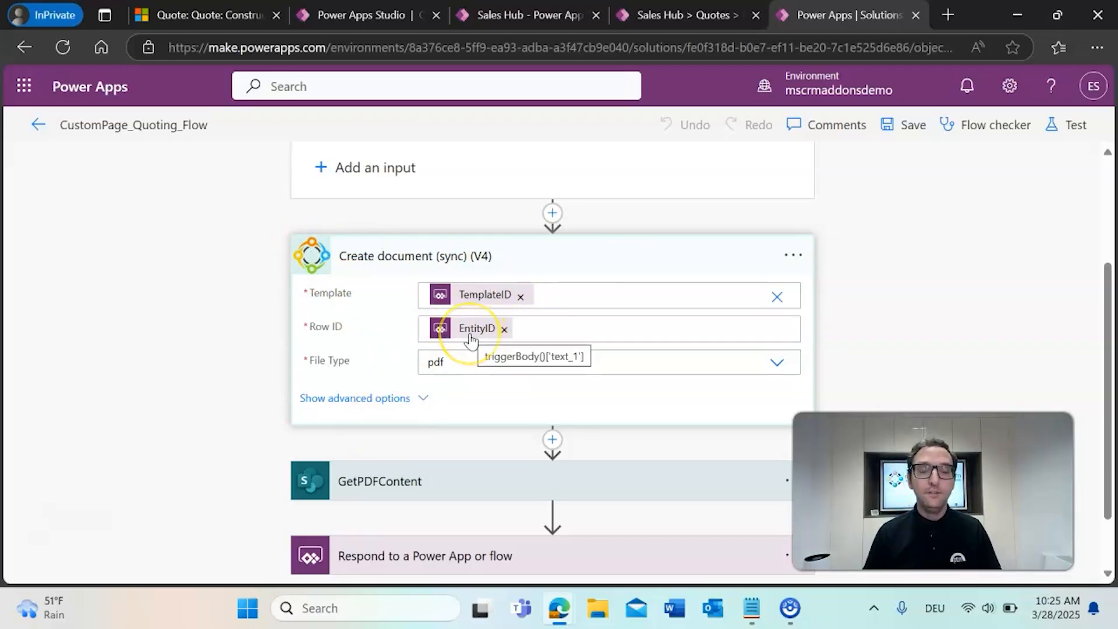
left_click(381, 402)
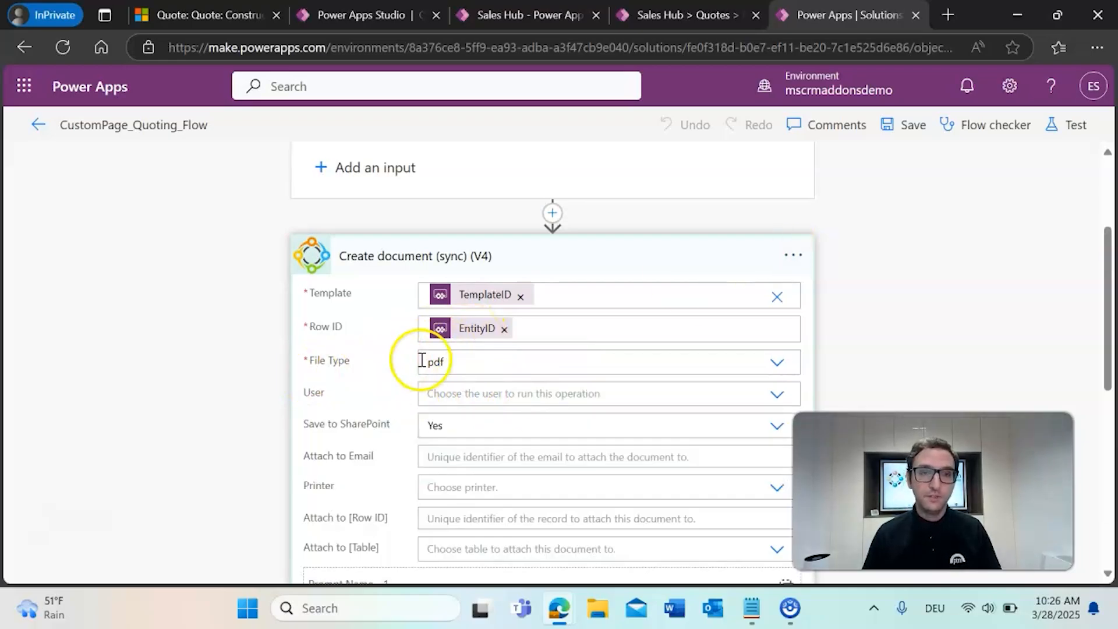
scroll(355, 333, "down", 2)
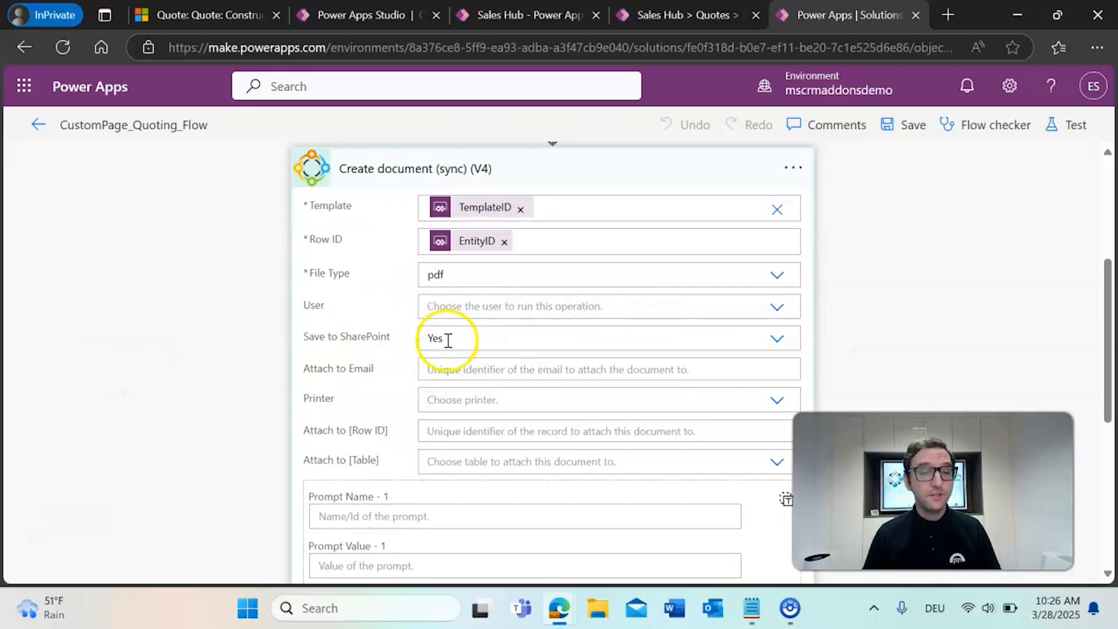
left_click(413, 170)
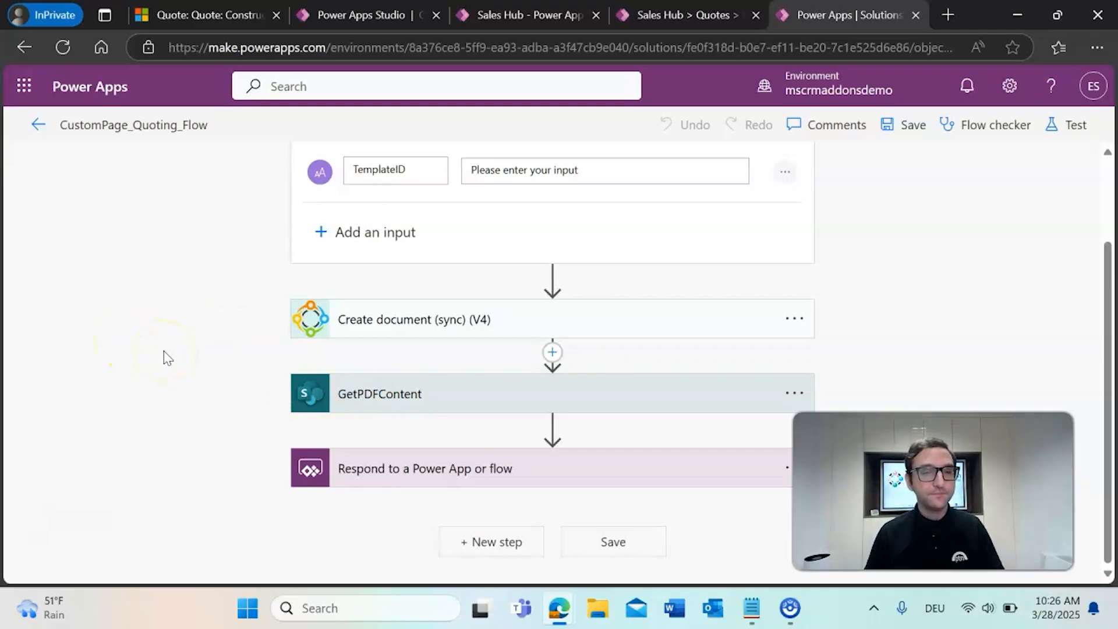
- Expand the GetPDFContent and Respond to a Power App or flow actions and examine their file path and output values
left_click(353, 392)
scroll(221, 370, "down", 3)
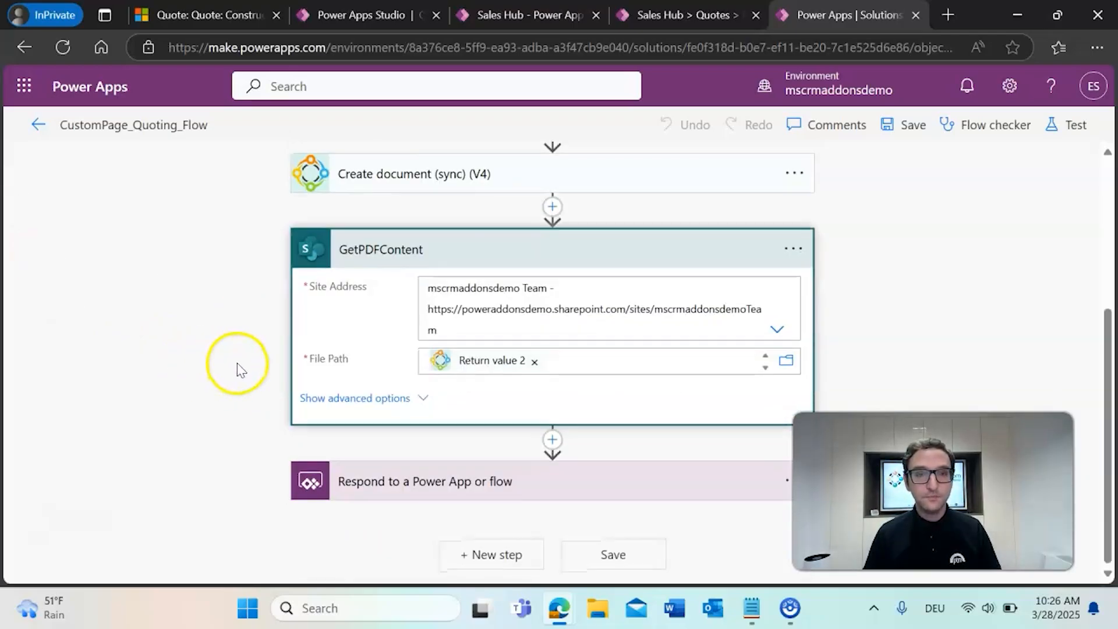
left_click(415, 482)
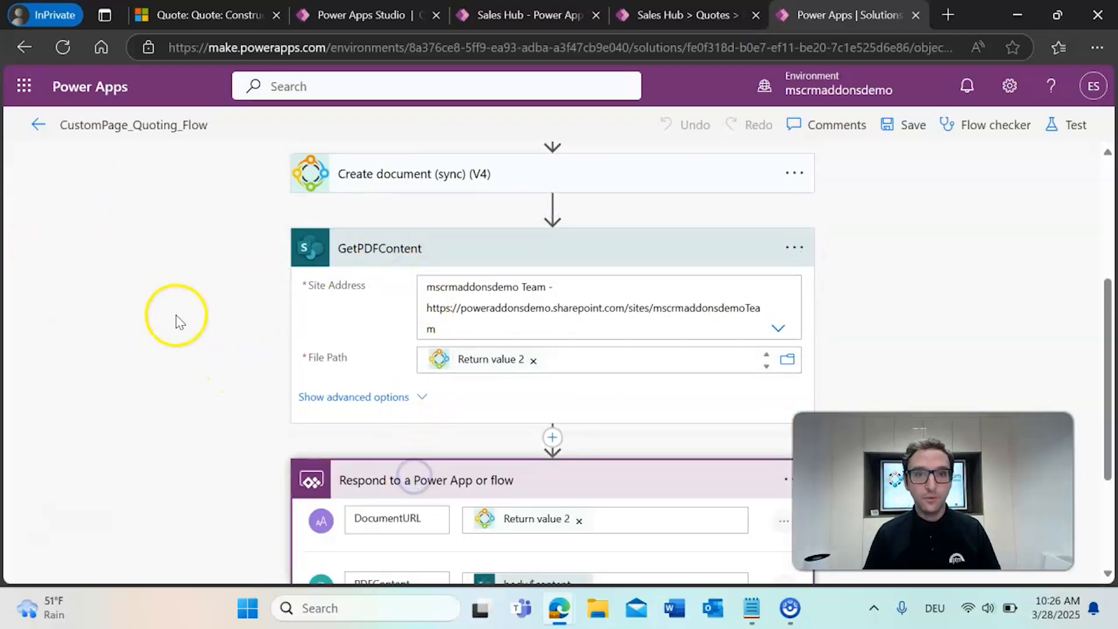
scroll(175, 316, "down", 3)
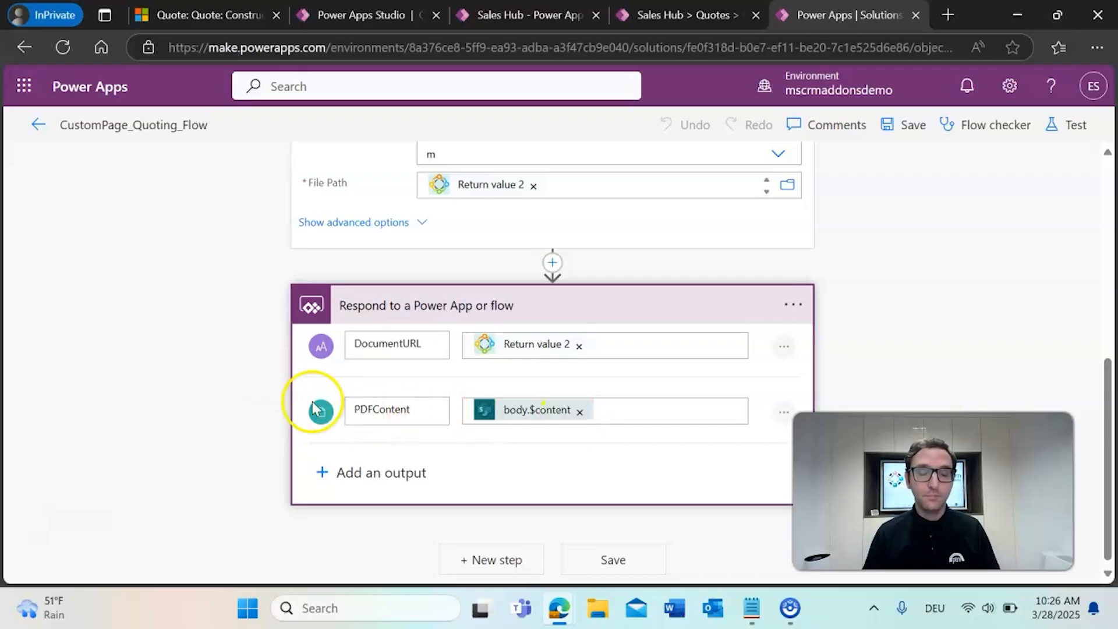
scroll(168, 322, "up", 3)
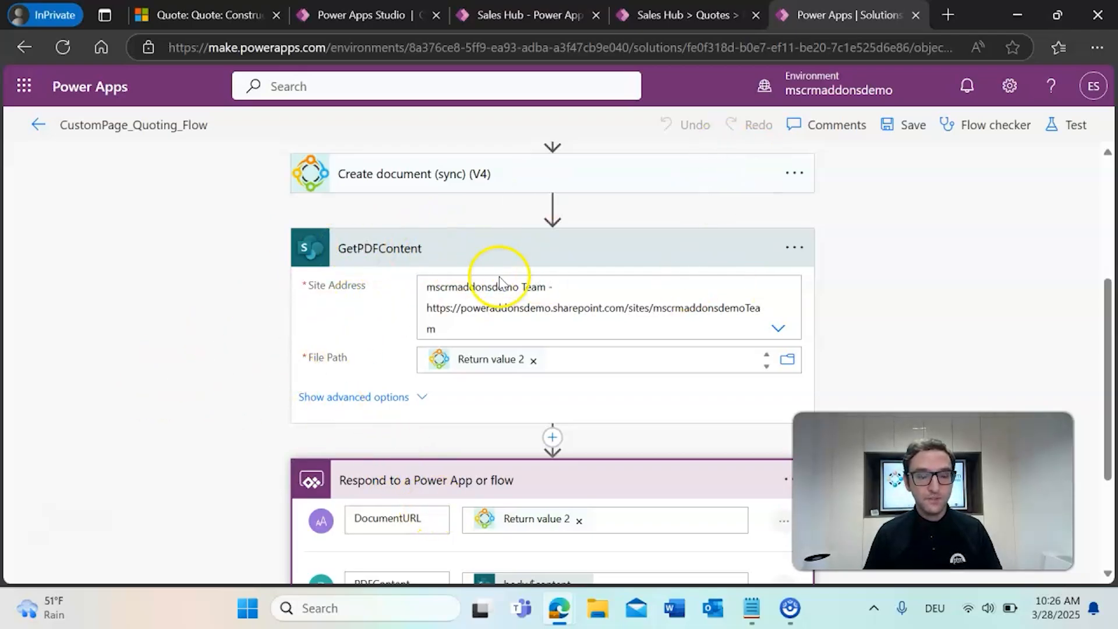
- Review the flow from the EntityID and TemplateID trigger inputs through to the DocumentURL and PDFContent outputs
scroll(244, 350, "down", 3)
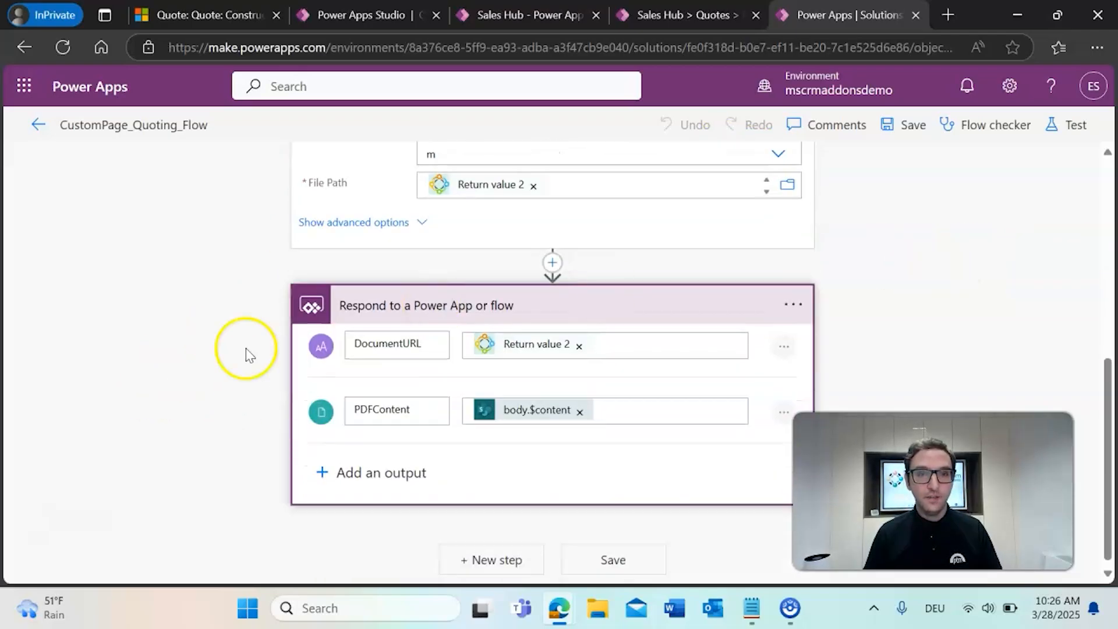
left_click(418, 351)
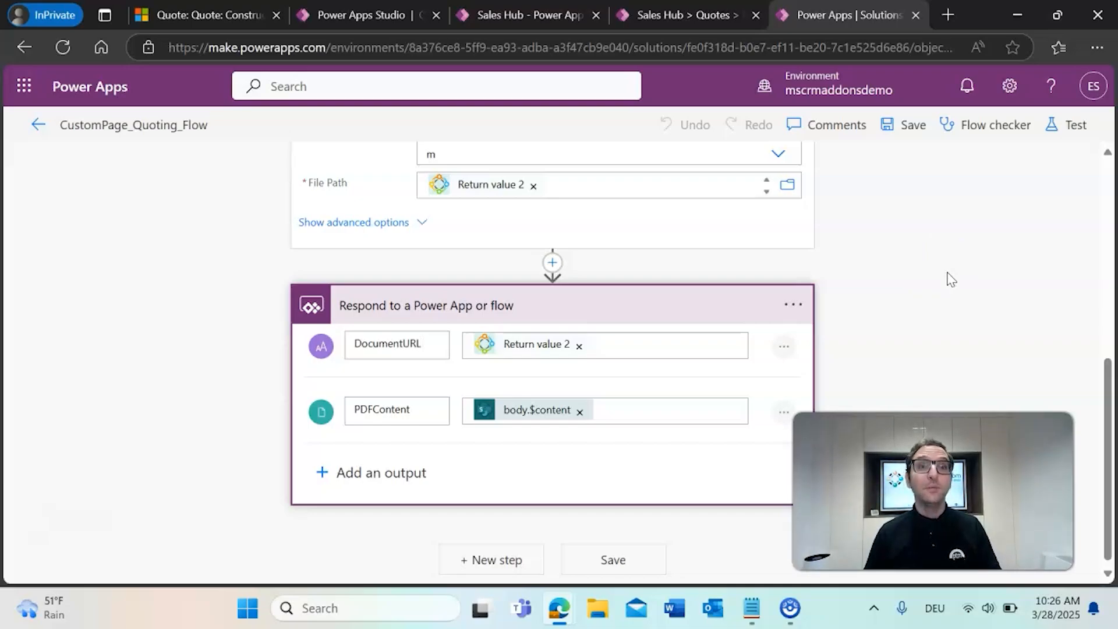
left_click(942, 278)
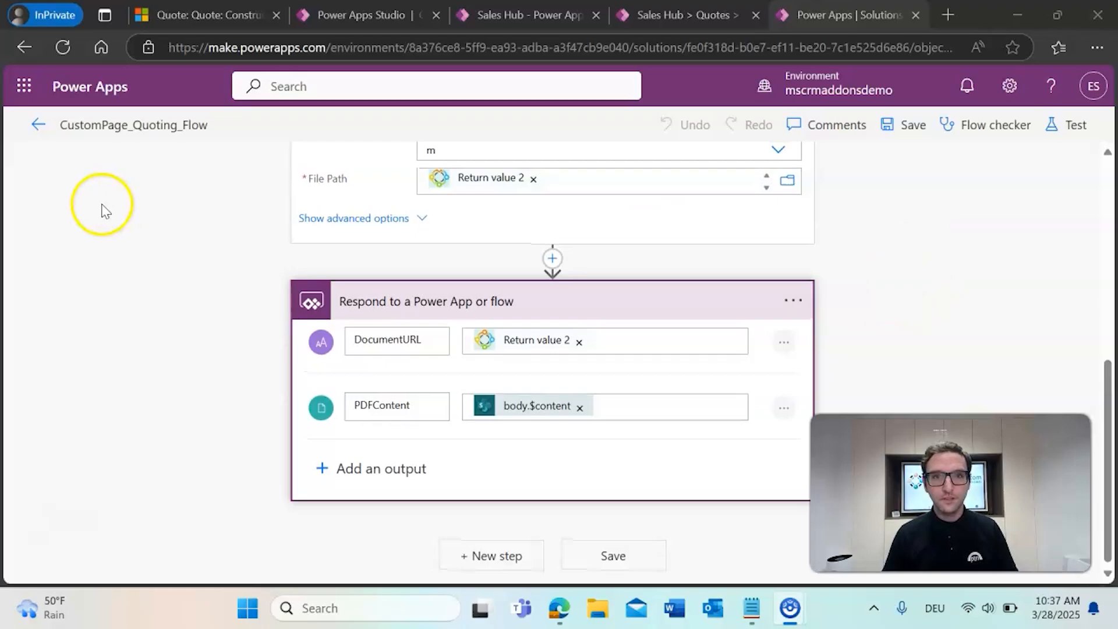
scroll(631, 274, "up", 15)
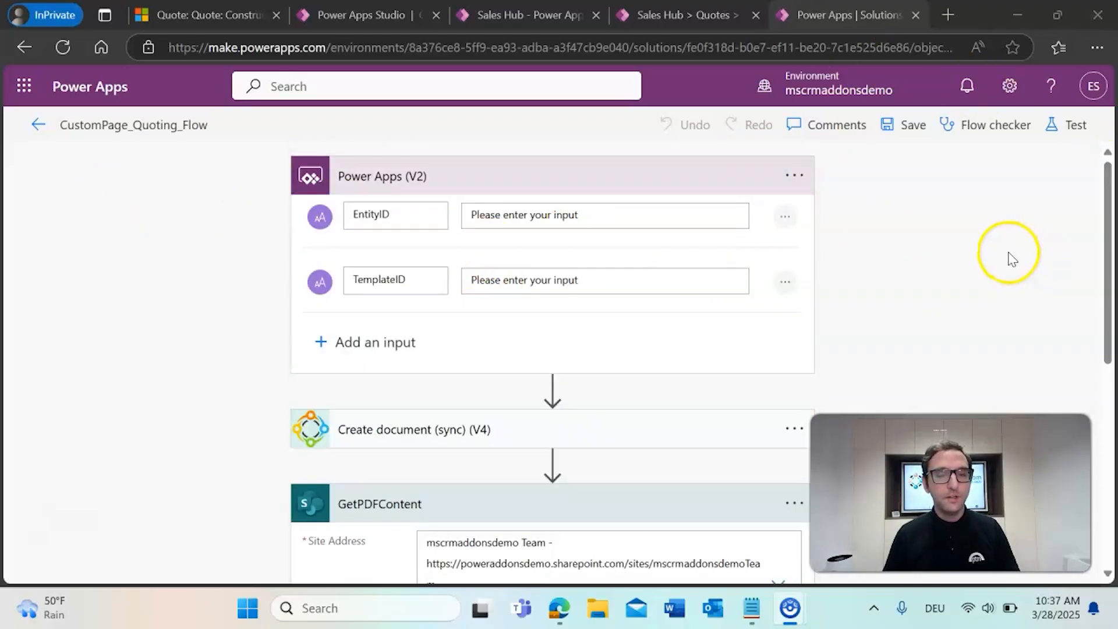
scroll(958, 253, "down", 15)
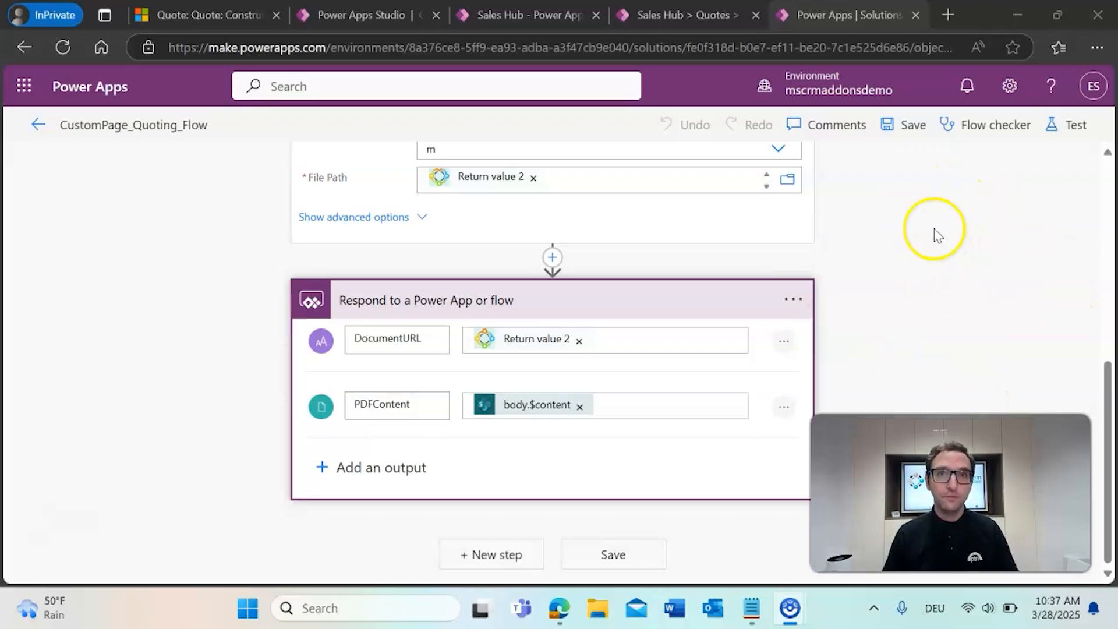
- Return to the Construction & Supply Materials quote and open its Custom Quoting page expanded to full width
key("ctrl+shift+Tab")
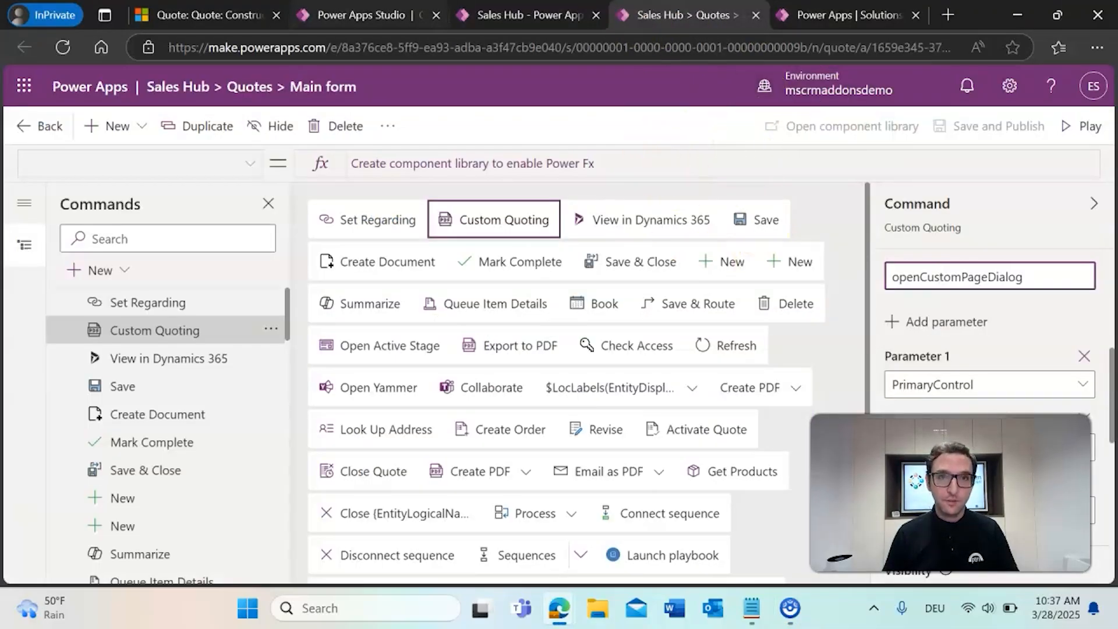
left_click(367, 15)
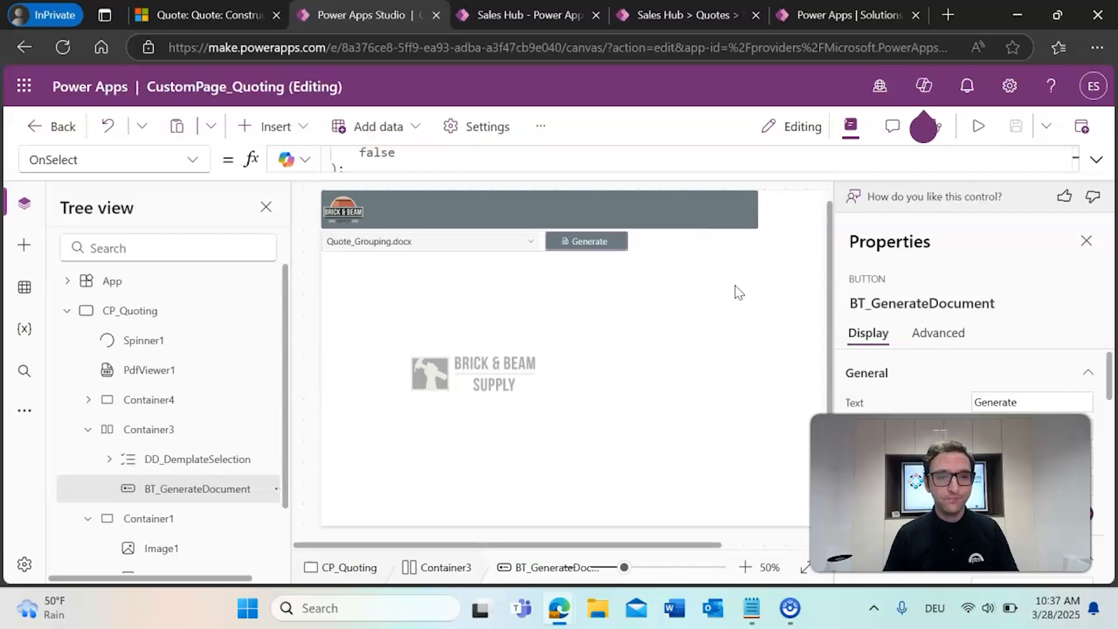
left_click(204, 15)
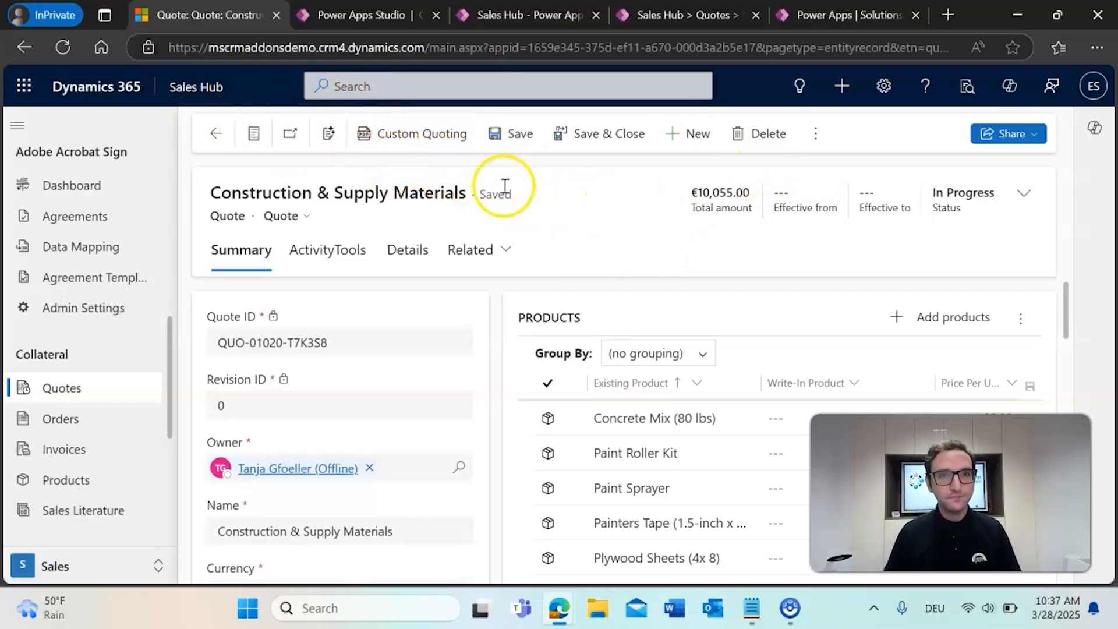
left_click(418, 136)
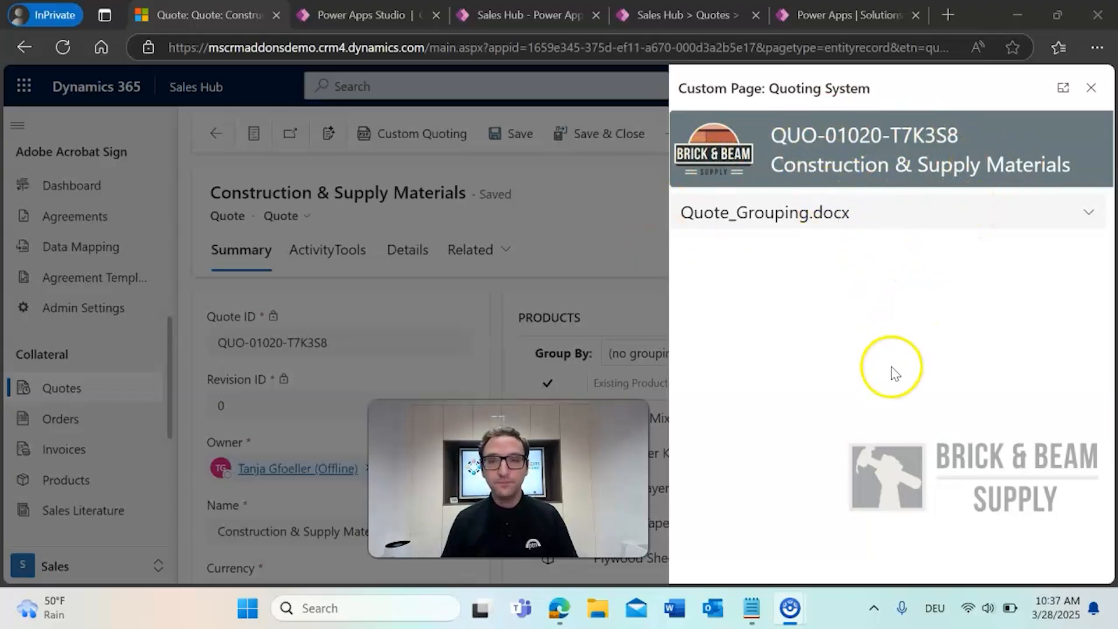
left_click(1064, 88)
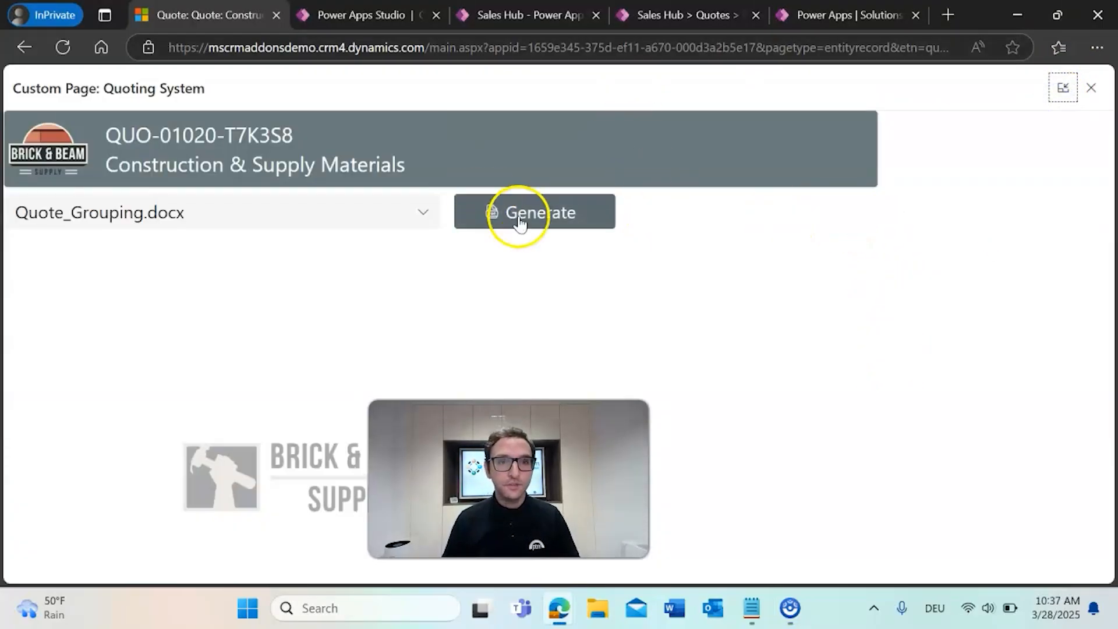
- Generate the quote document from the Quote_Grouping.docx template and check its PDF preview on the custom page
left_click_drag(511, 466, 913, 463)
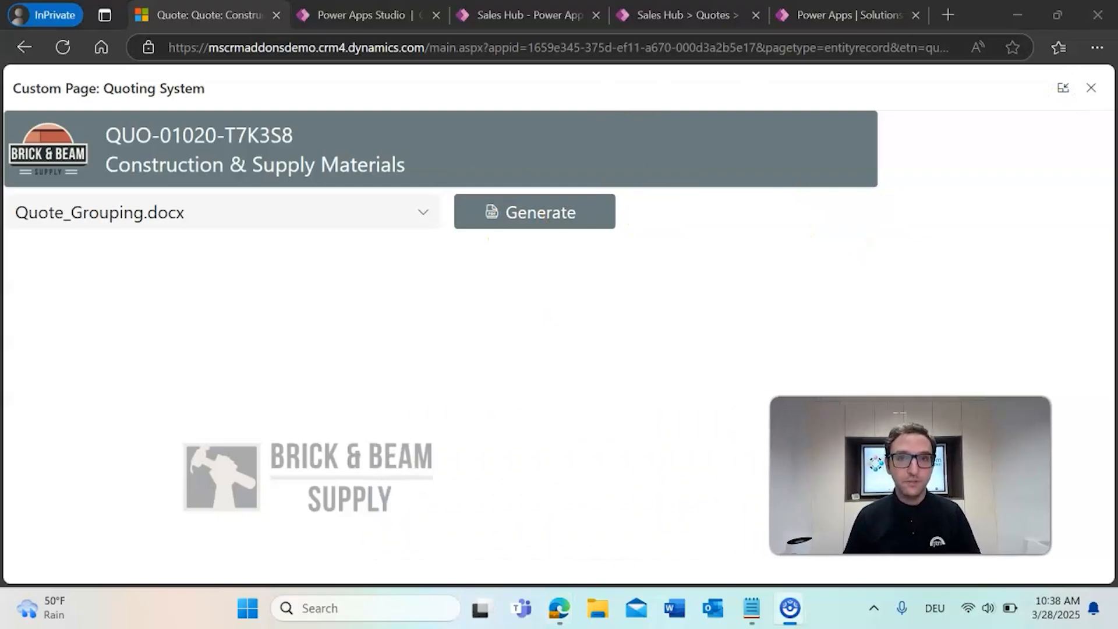
left_click(504, 227)
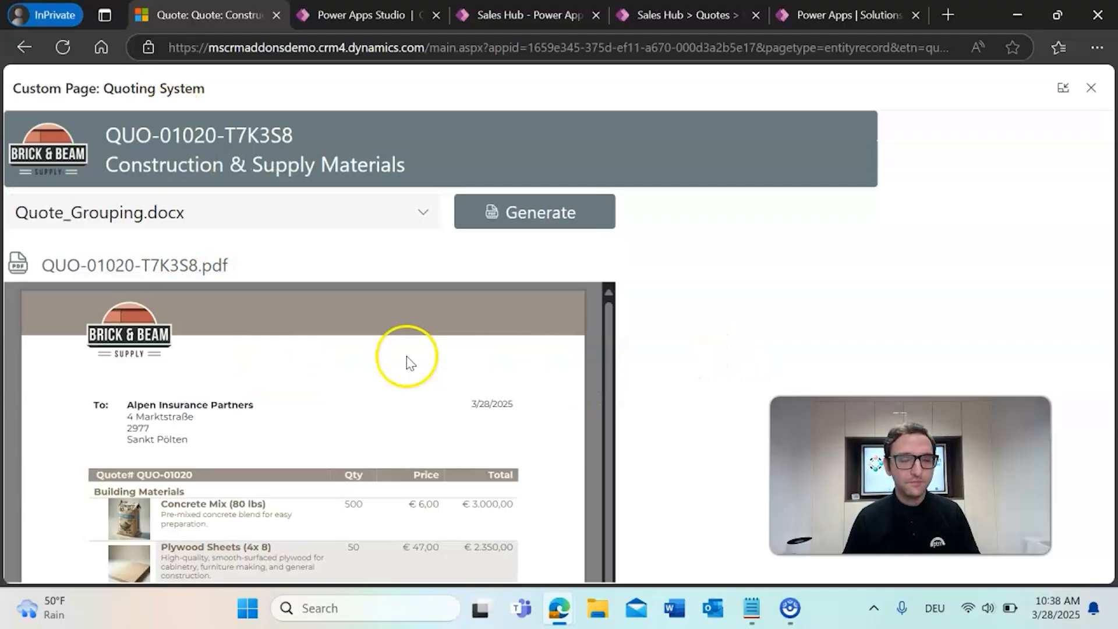
scroll(408, 367, "down", 2)
scroll(409, 378, "up", 2)
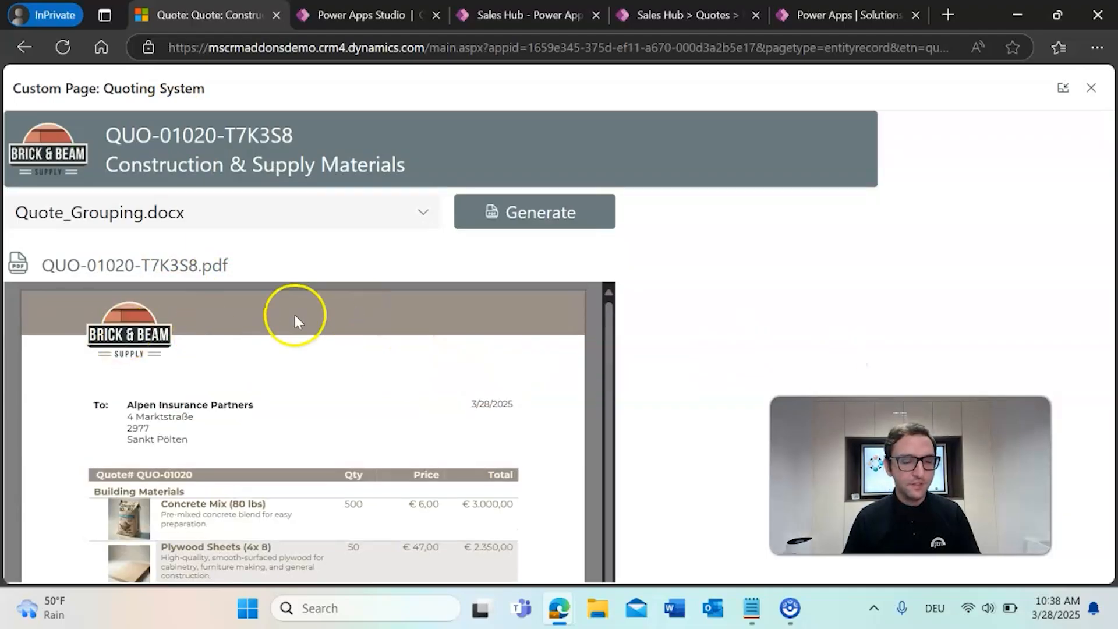
scroll(337, 372, "down", 2)
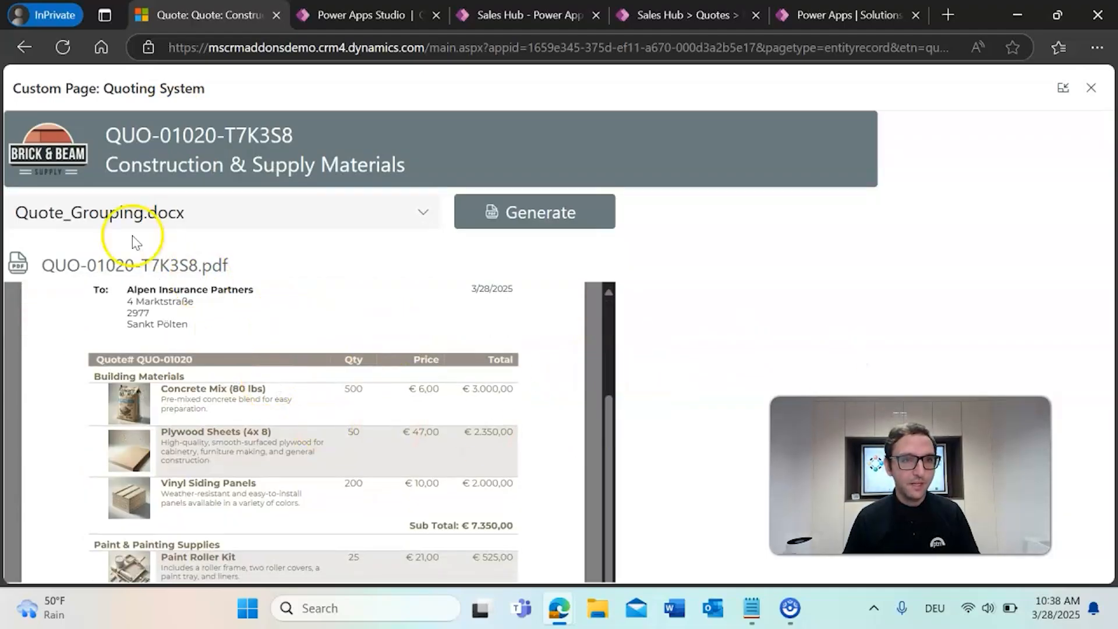
- Open the generated quote PDF from SharePoint and examine its line items, totals and payment details
left_click(131, 266)
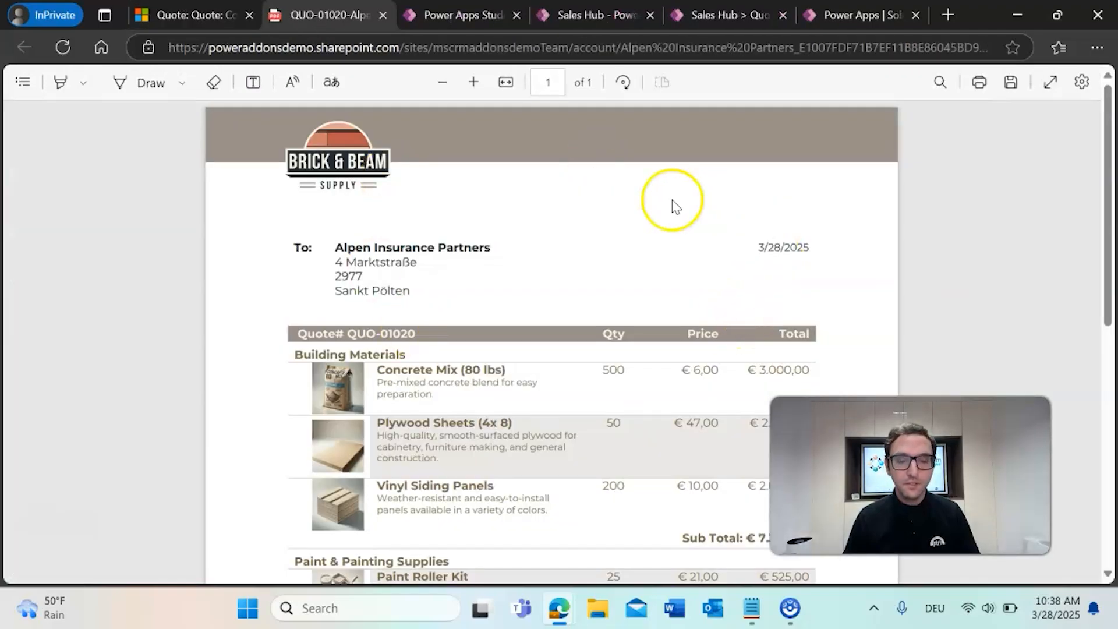
scroll(591, 263, "down", 5)
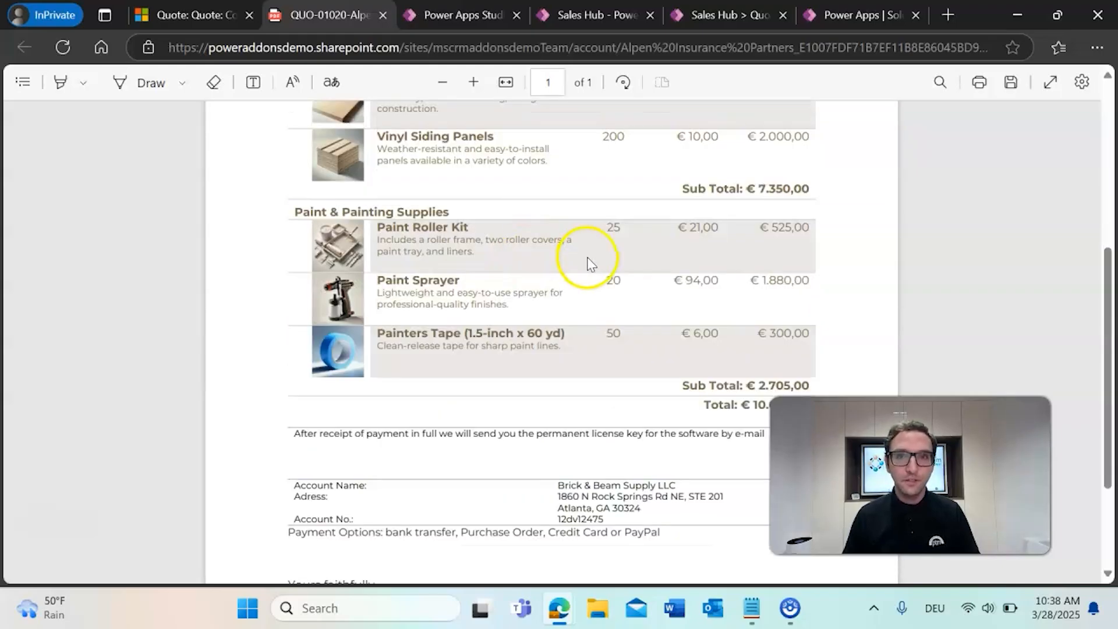
scroll(507, 262, "down", 3)
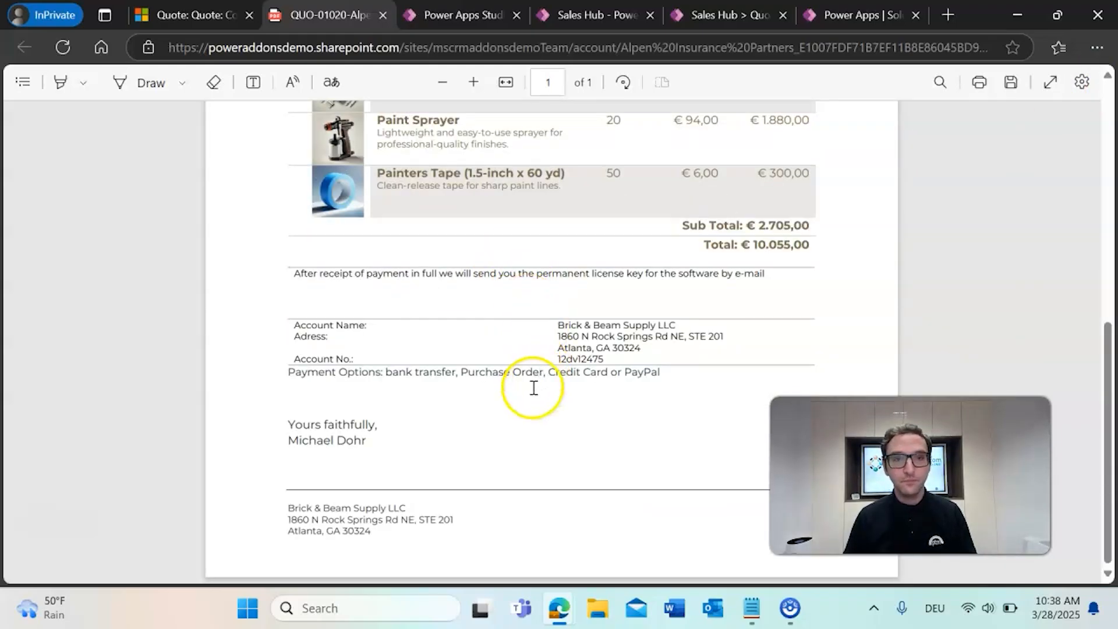
scroll(534, 387, "up", 10)
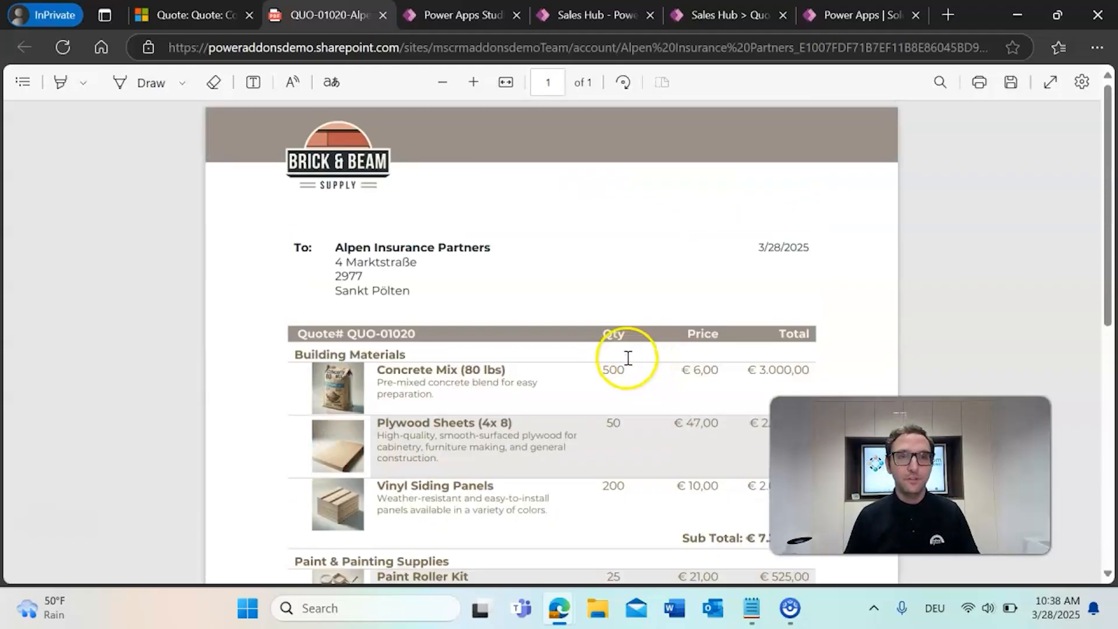
- Go back to the Quoting System page and bring the generated quote PDF up again for viewing
left_click(227, 16)
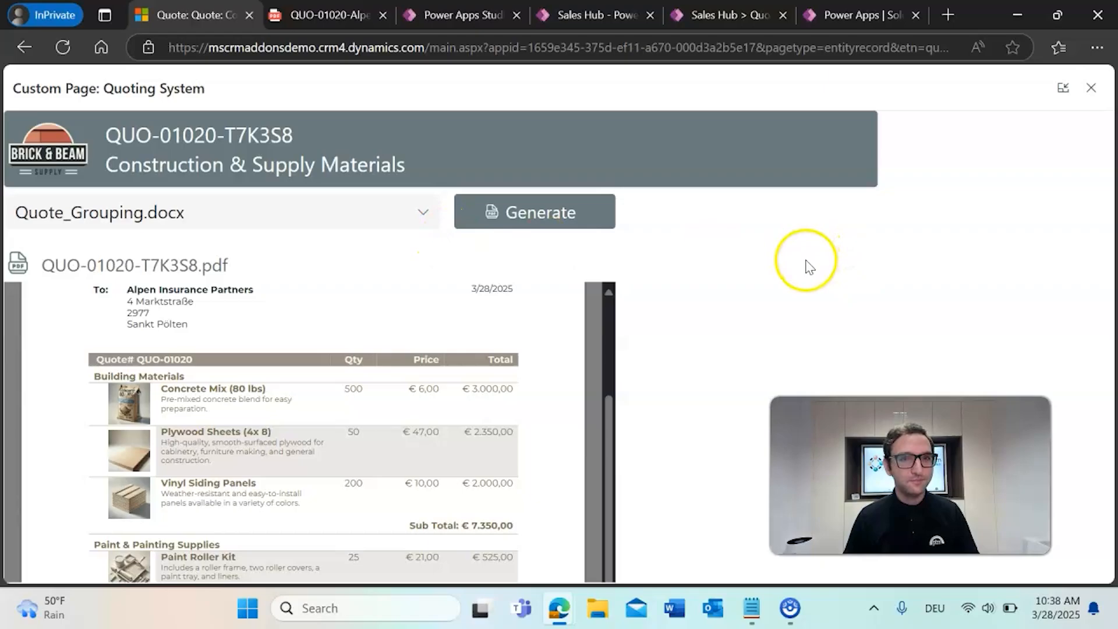
left_click(344, 15)
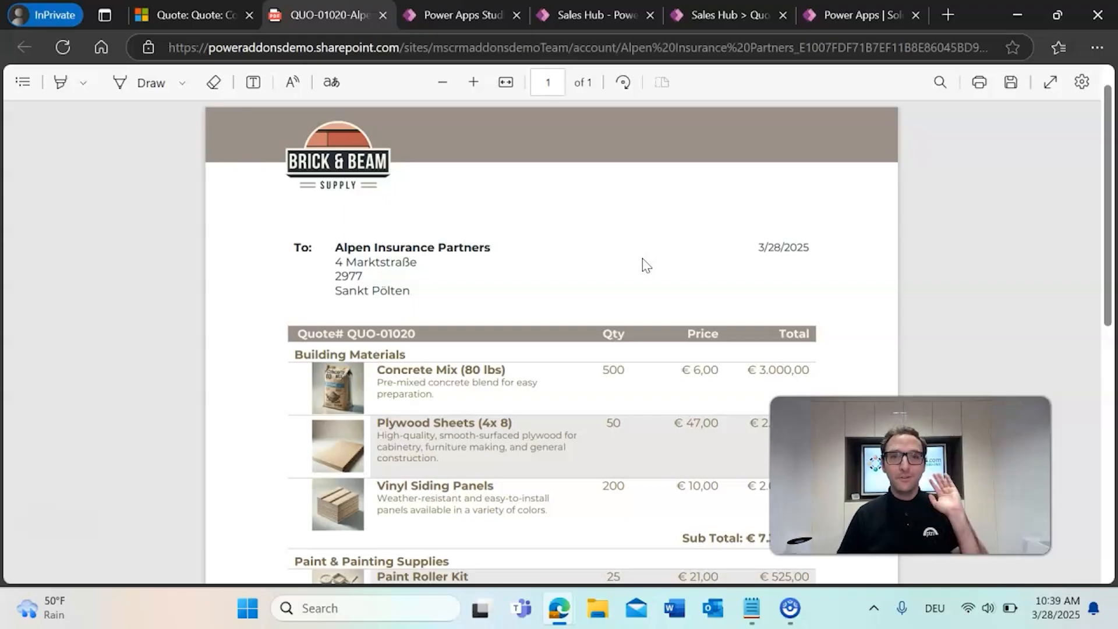
left_click(645, 267)
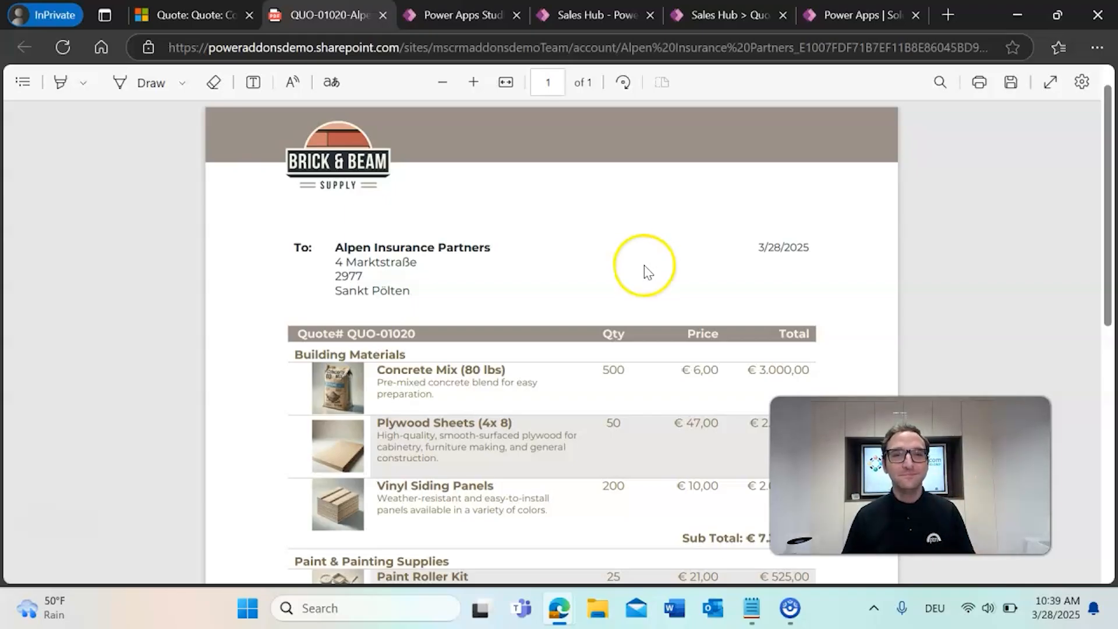